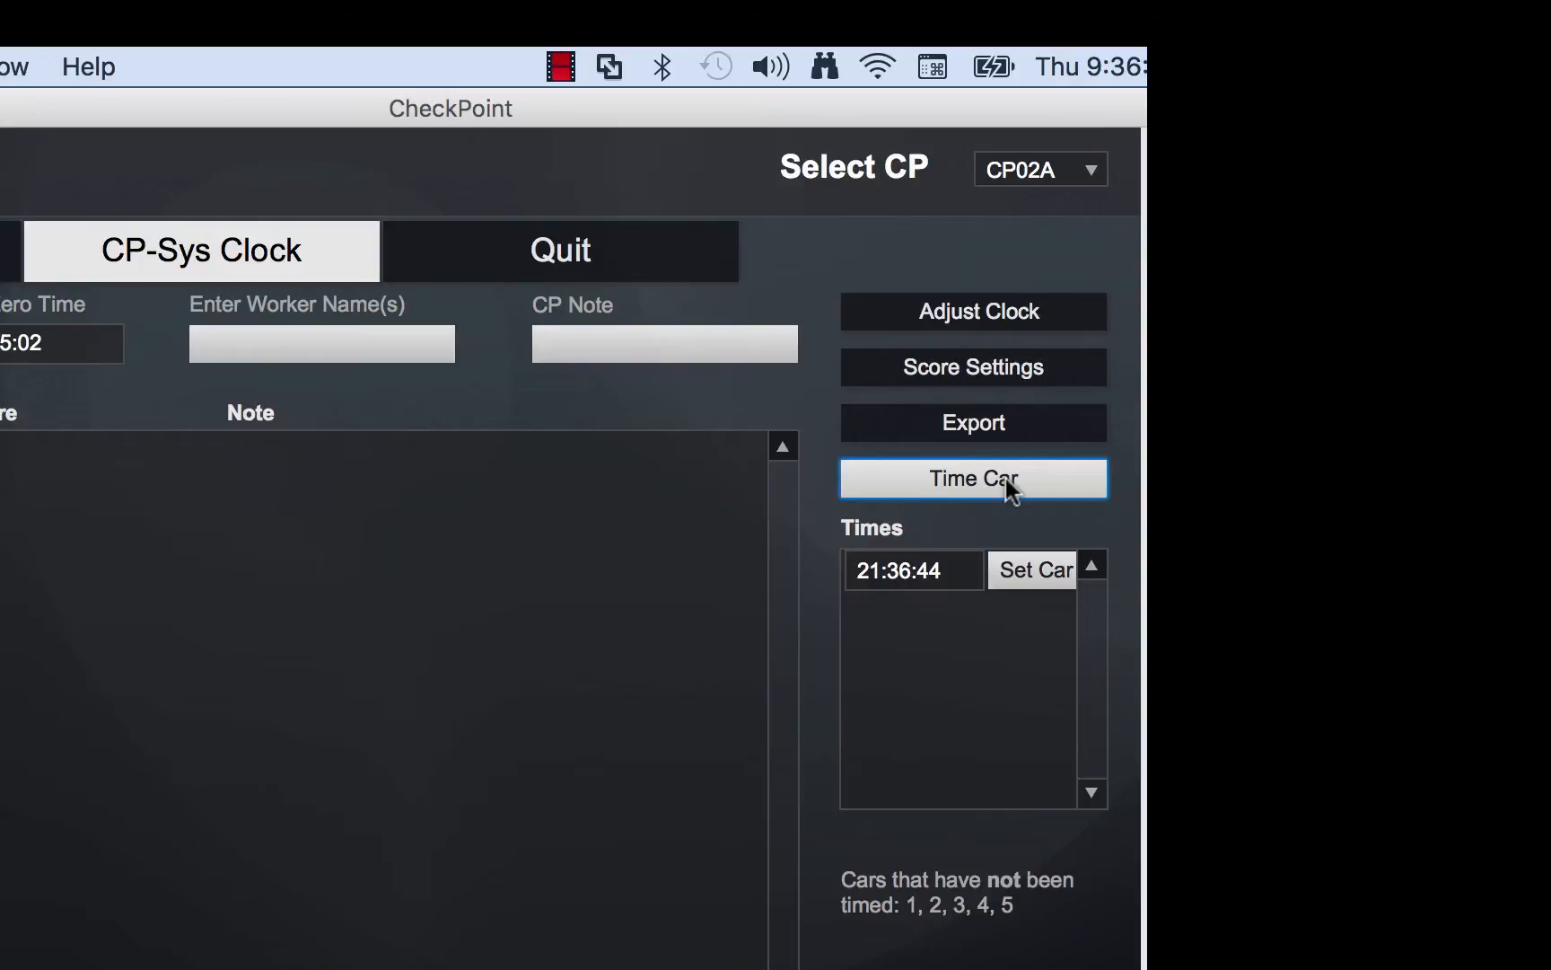
Record two more car times and assign the 21:36:44 time to Car 01, the 2001 Porsche Carrera 4
{"action": "left_click", "coordinate": [1012, 489]}
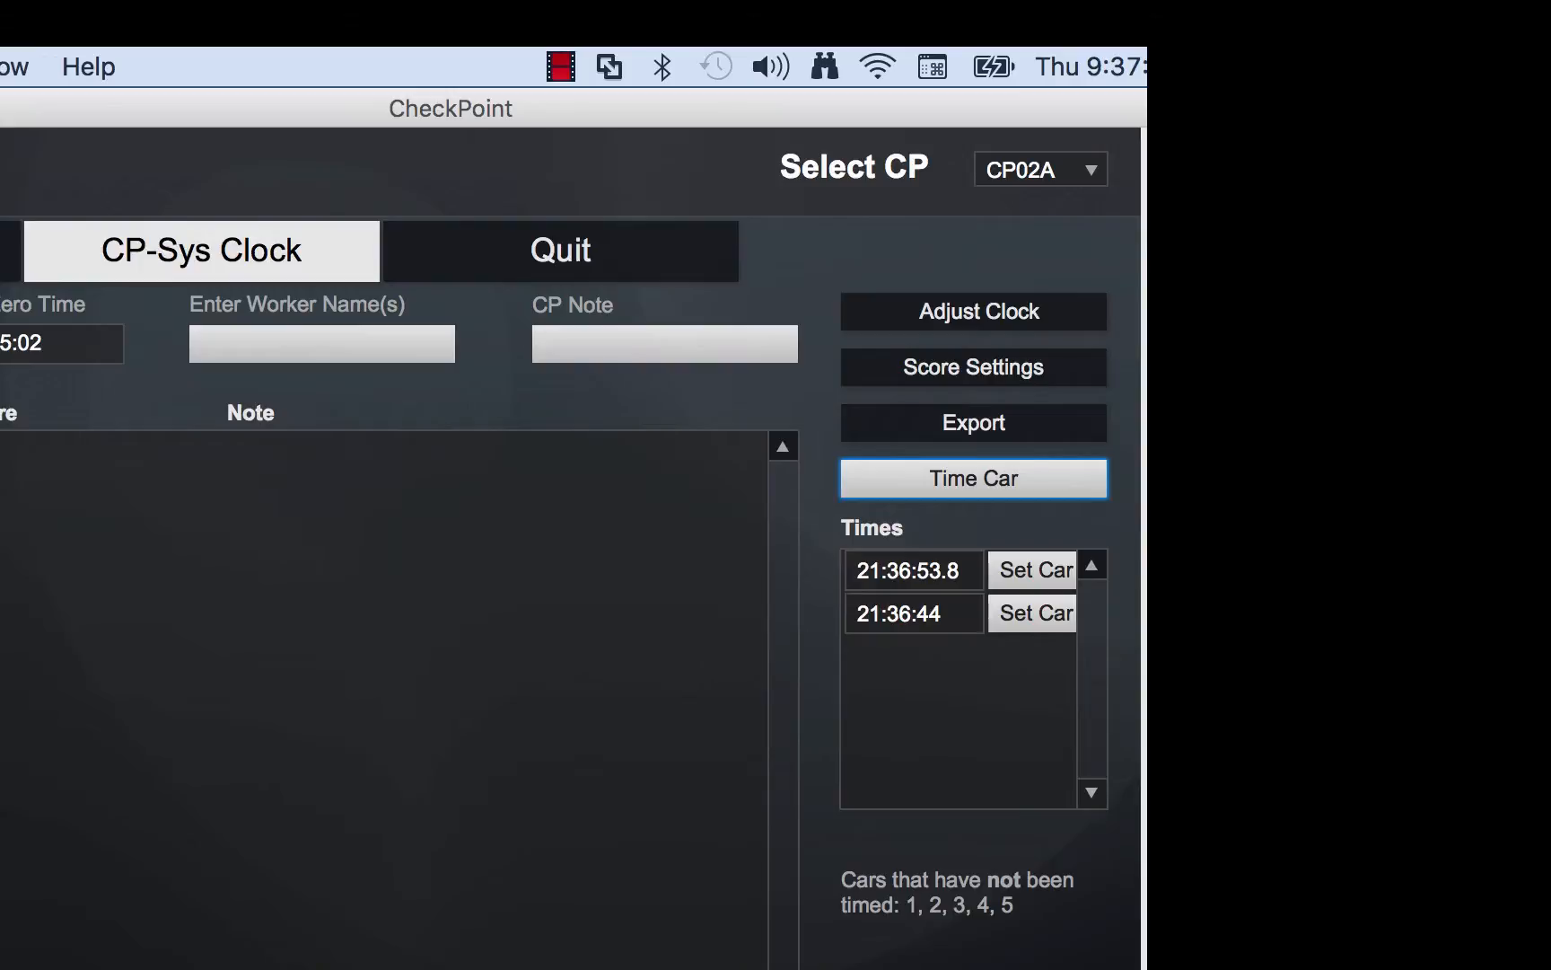
{"action": "left_click", "coordinate": [1077, 490]}
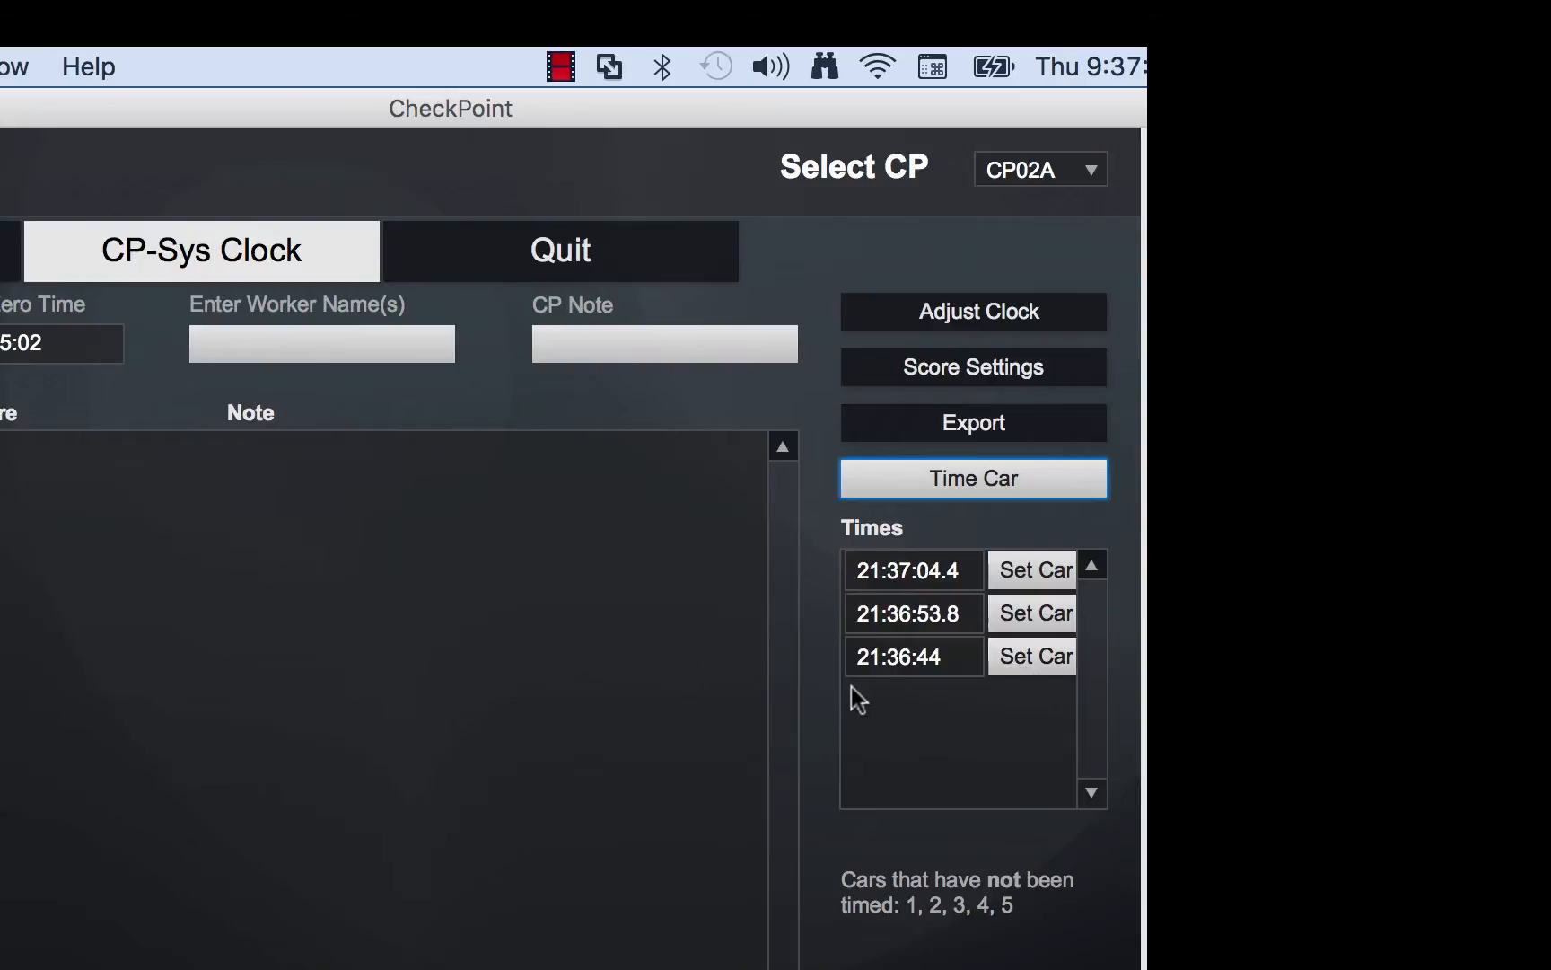
{"action": "left_click", "coordinate": [1049, 666]}
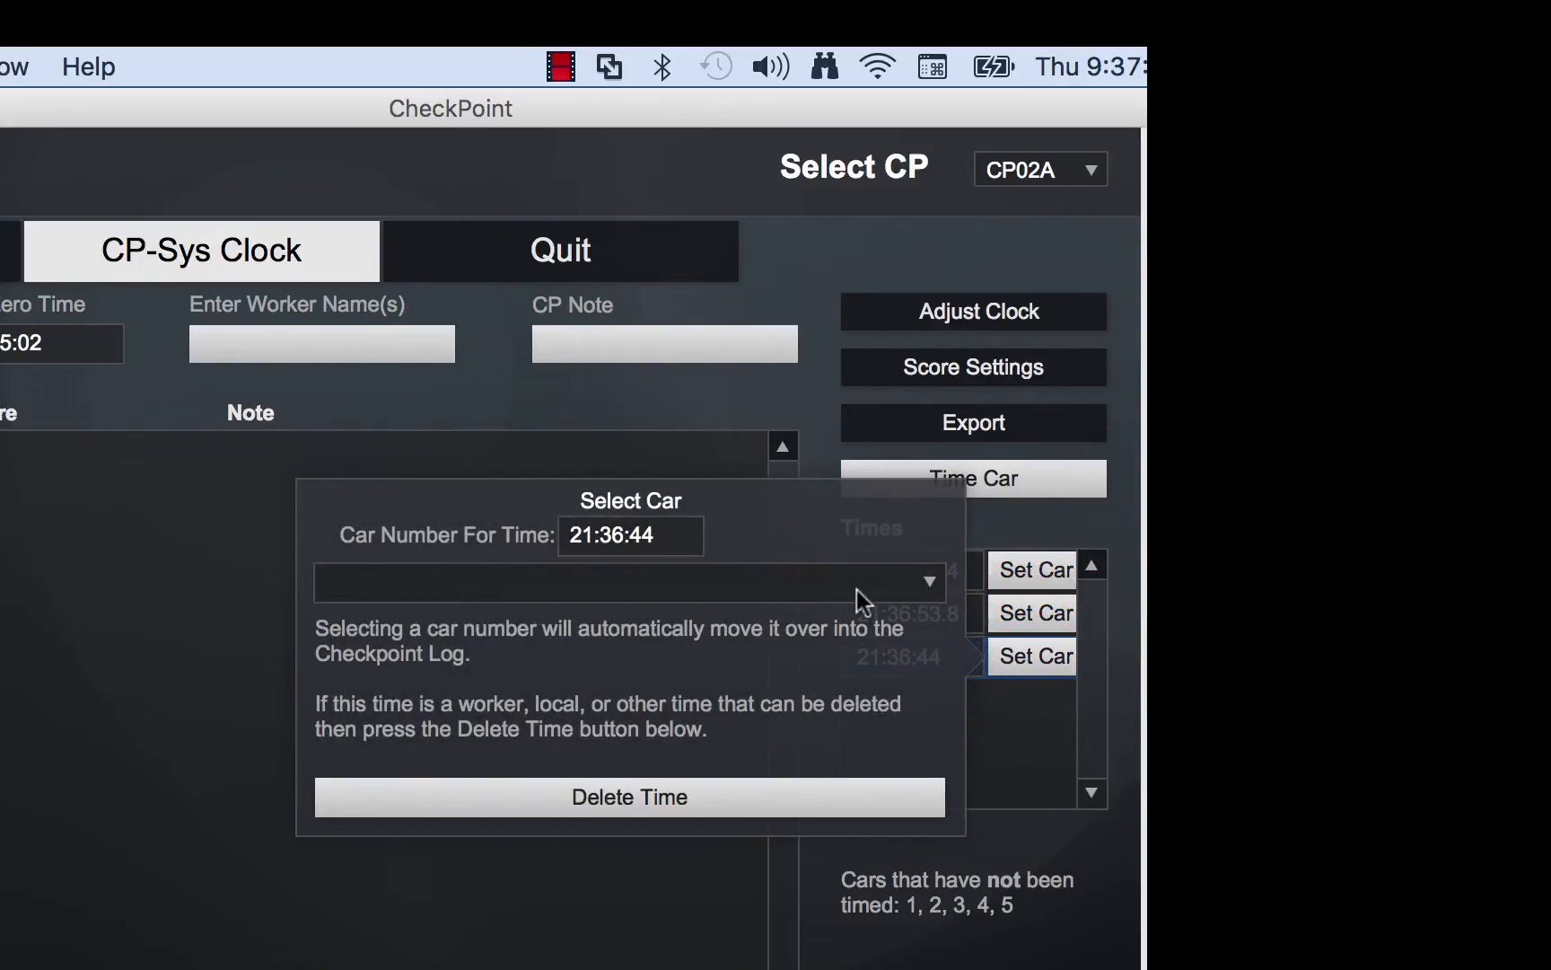
{"action": "left_click", "coordinate": [857, 590]}
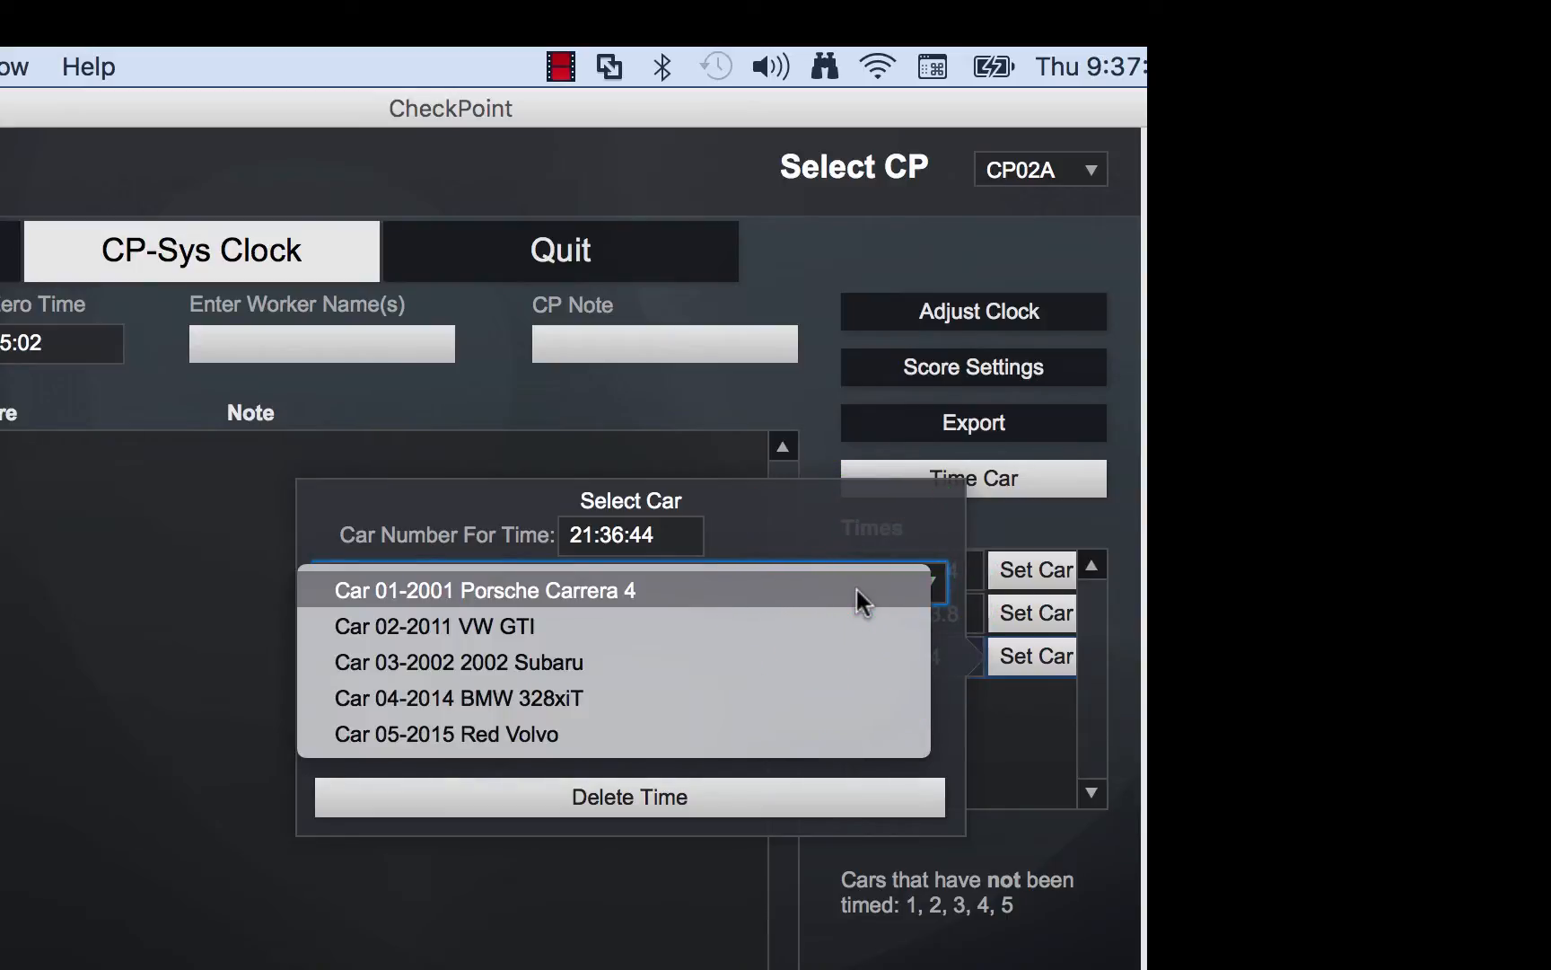
{"action": "left_click", "coordinate": [856, 590]}
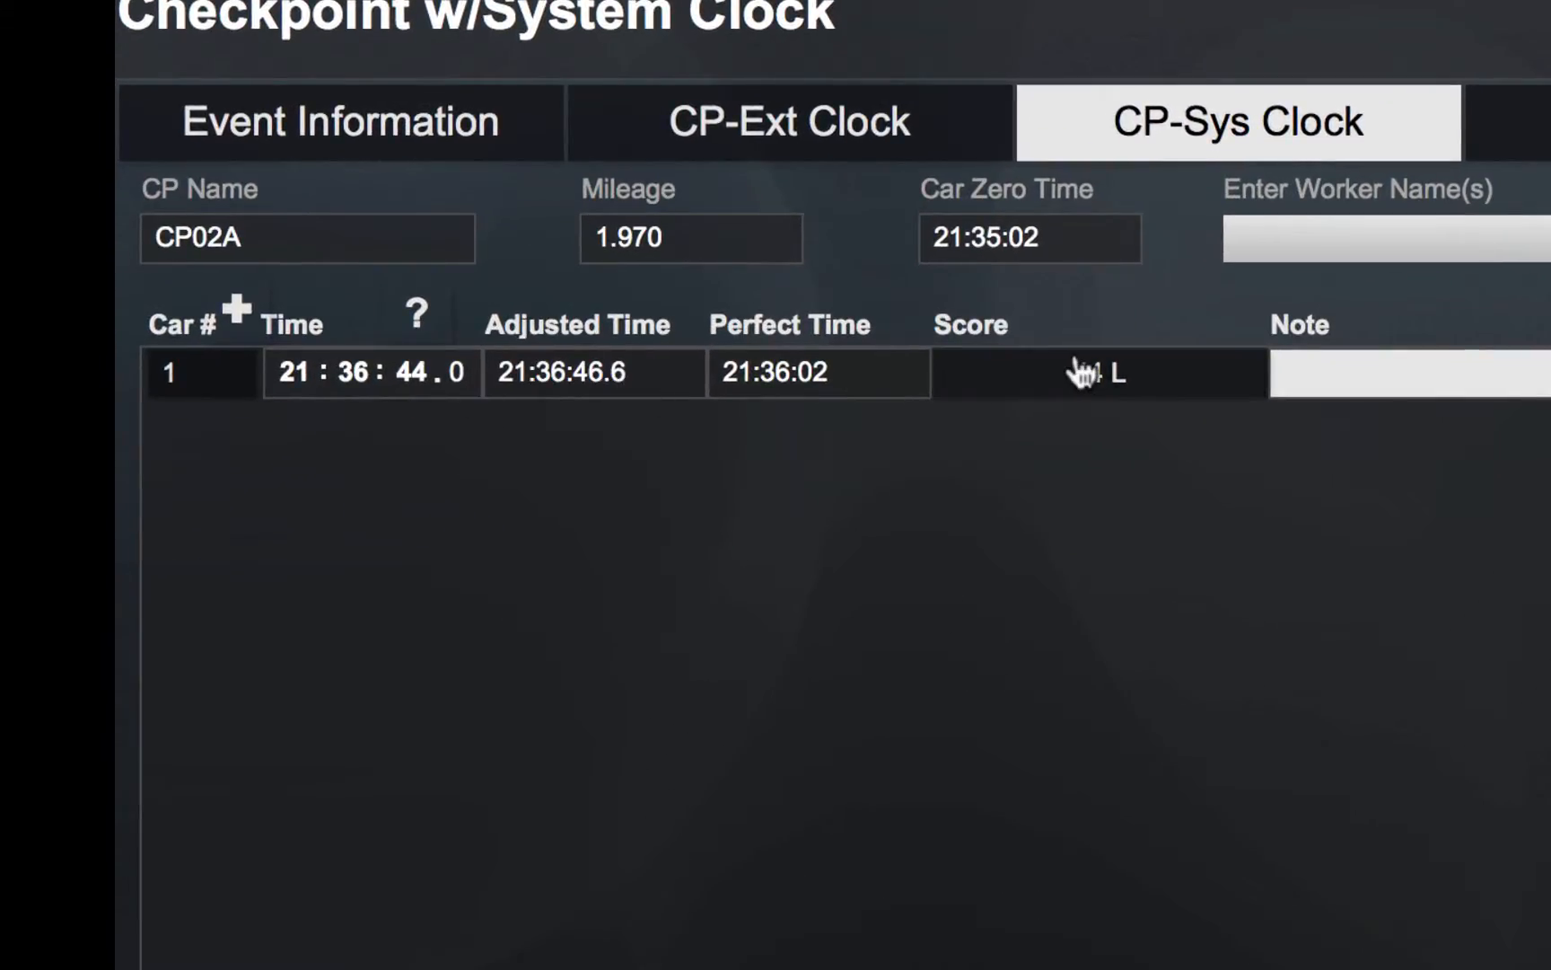
Assign the 21:36:53.8 time to Car 03, the 2002 Subaru
{"action": "left_click", "coordinate": [916, 503]}
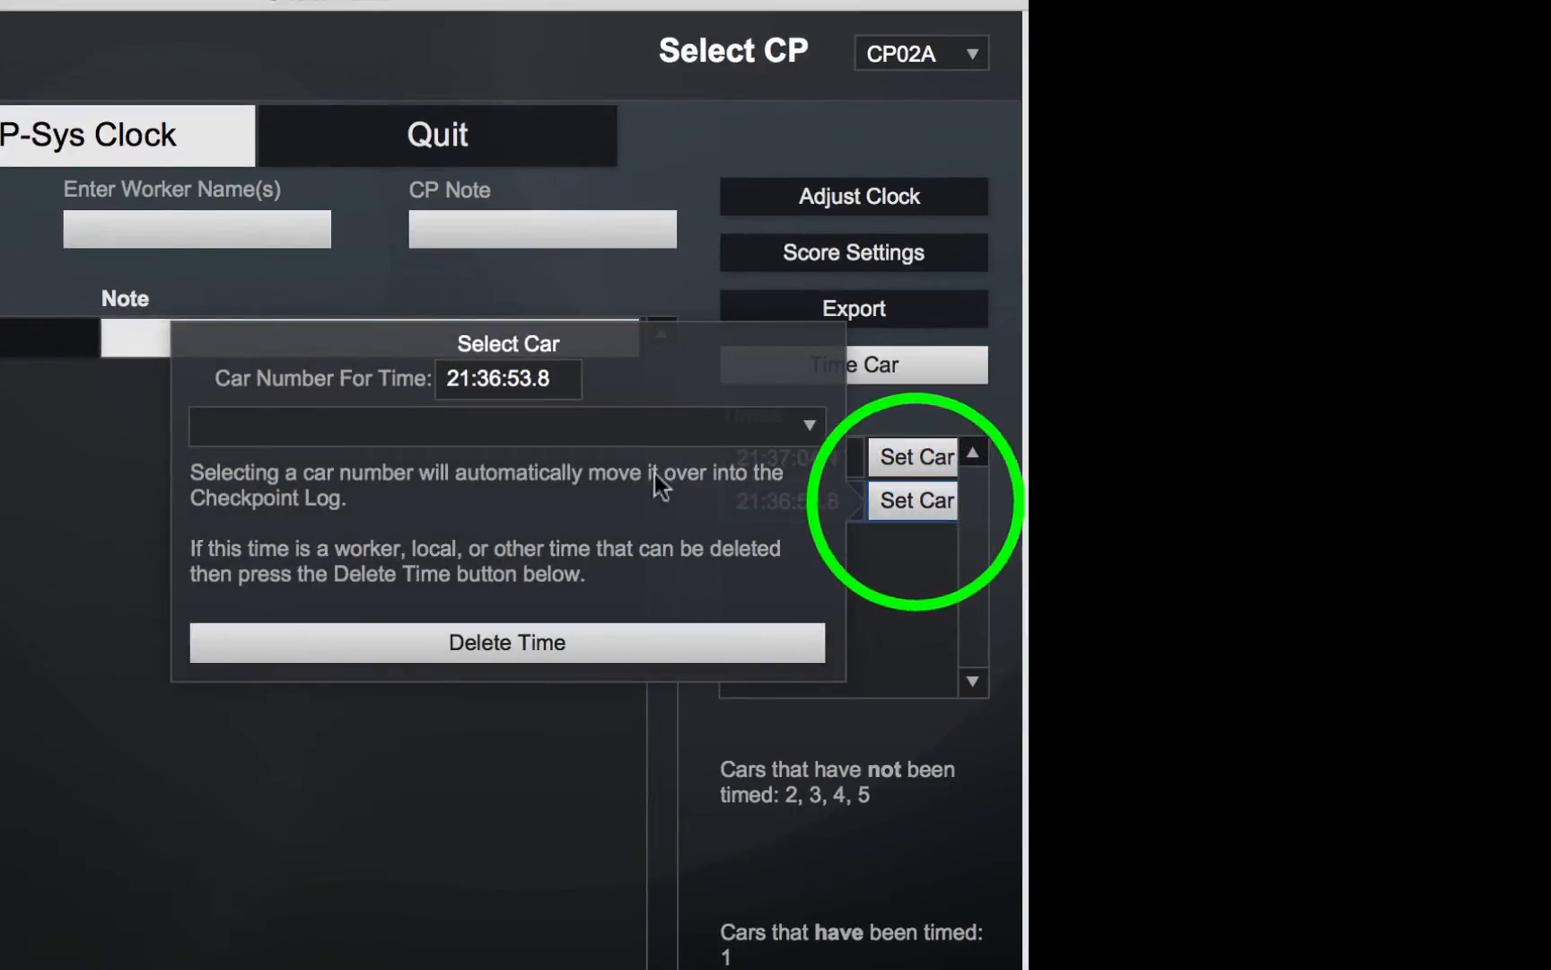
{"action": "left_click", "coordinate": [715, 427]}
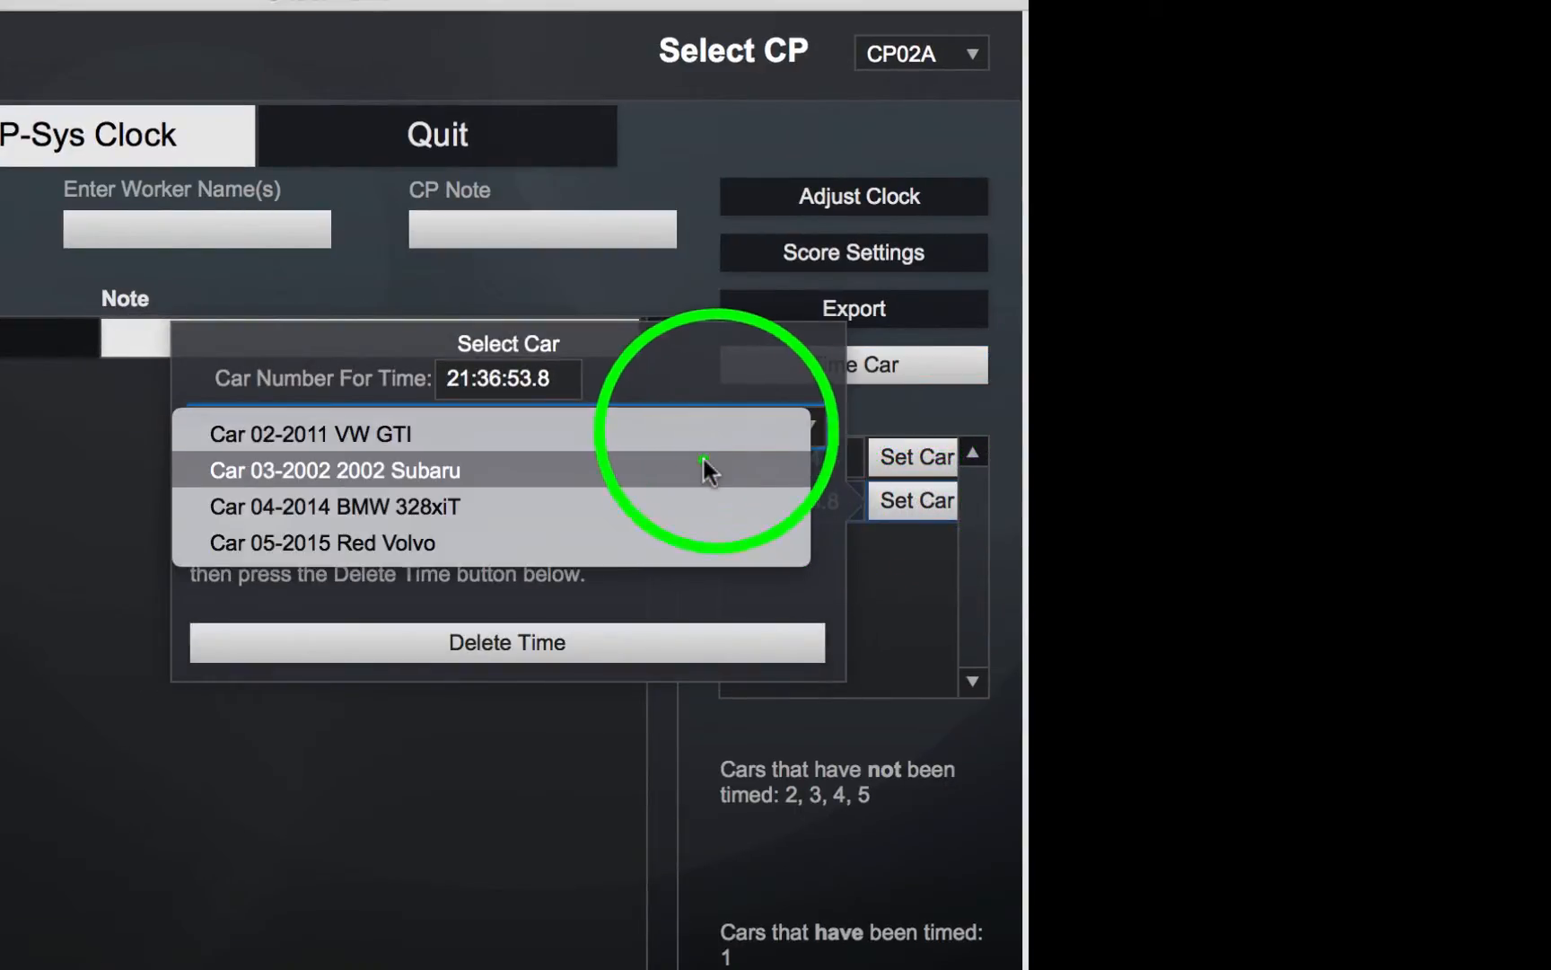
{"action": "left_click", "coordinate": [704, 467]}
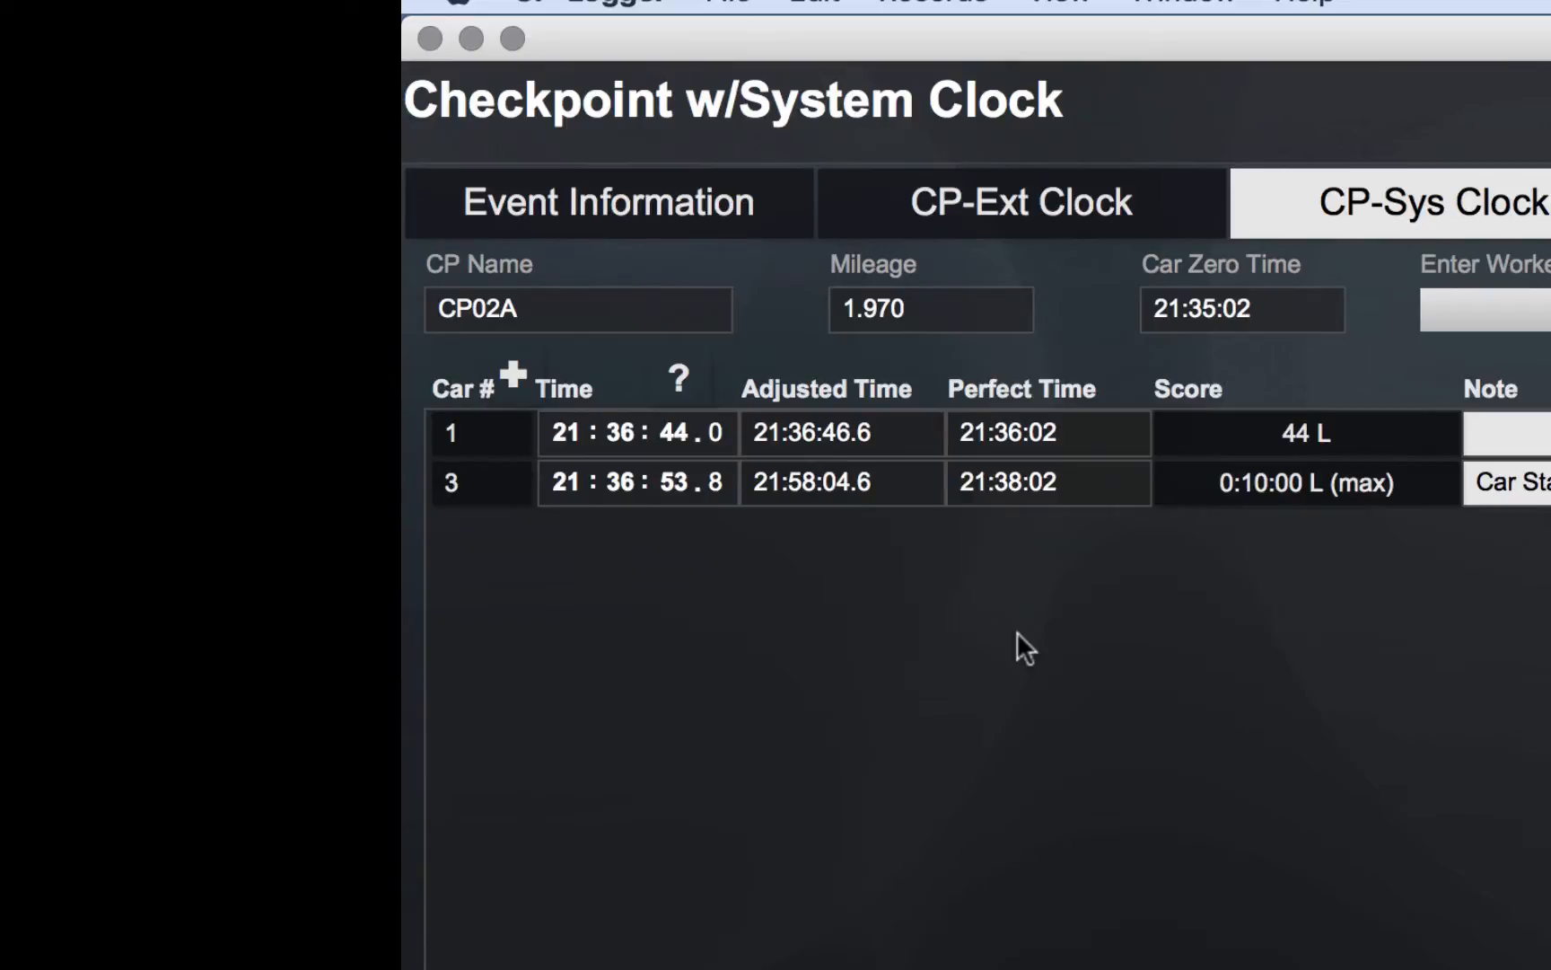
Change the status of car 3 in the checkpoint log to Active
{"action": "left_click", "coordinate": [499, 505]}
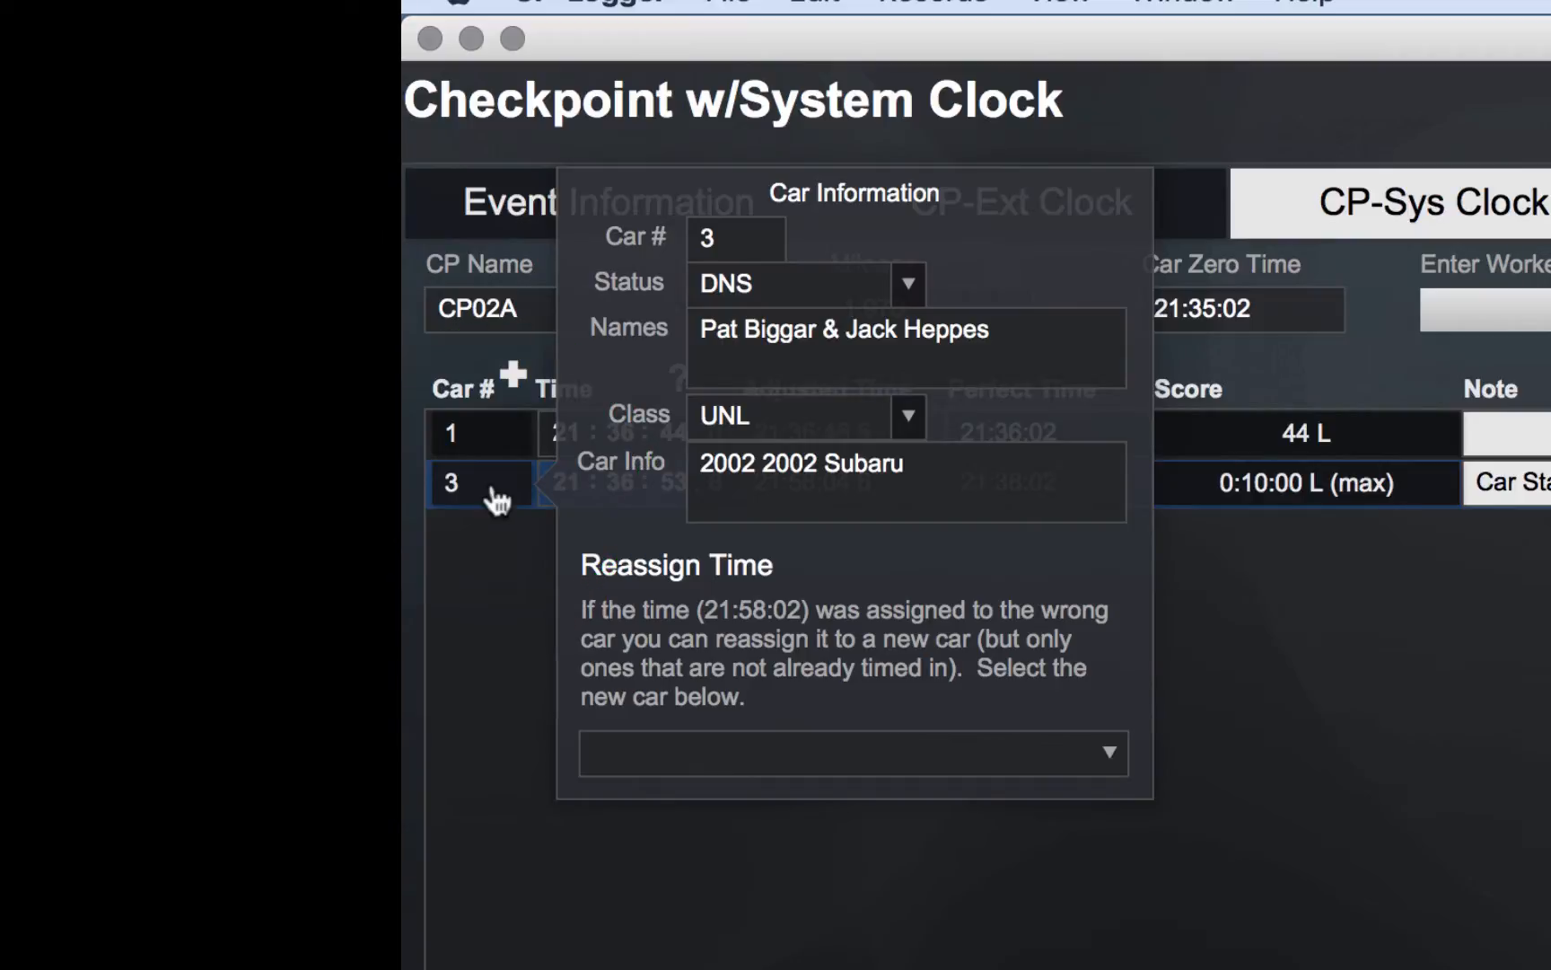
{"action": "left_click", "coordinate": [906, 286]}
{"action": "left_click", "coordinate": [844, 338]}
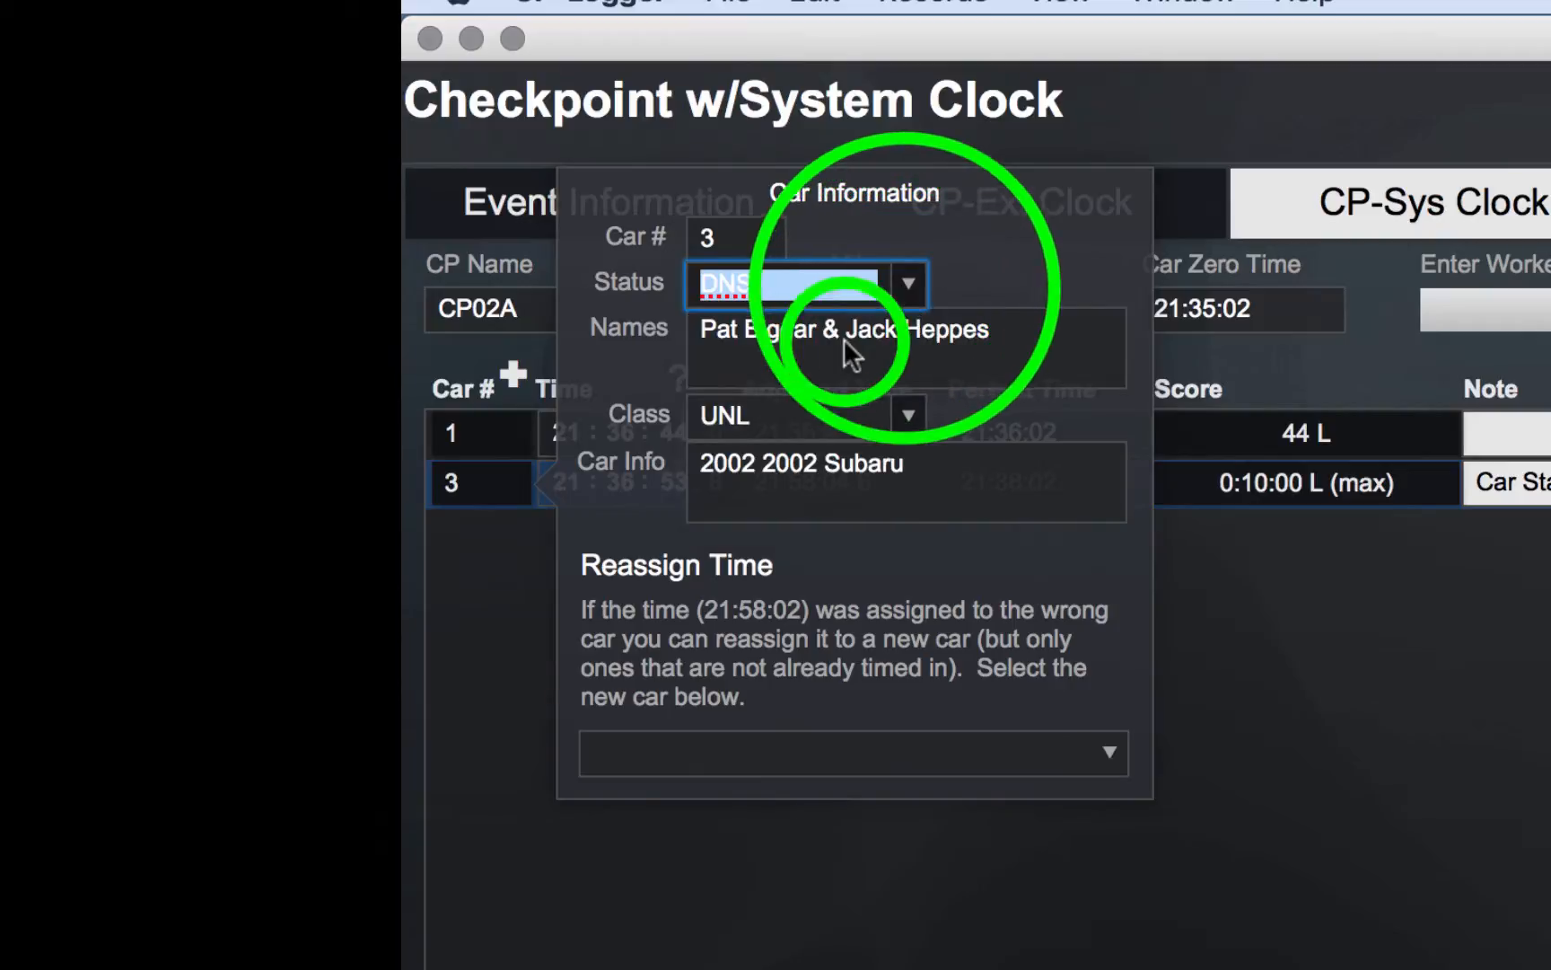
{"action": "left_click", "coordinate": [1346, 660]}
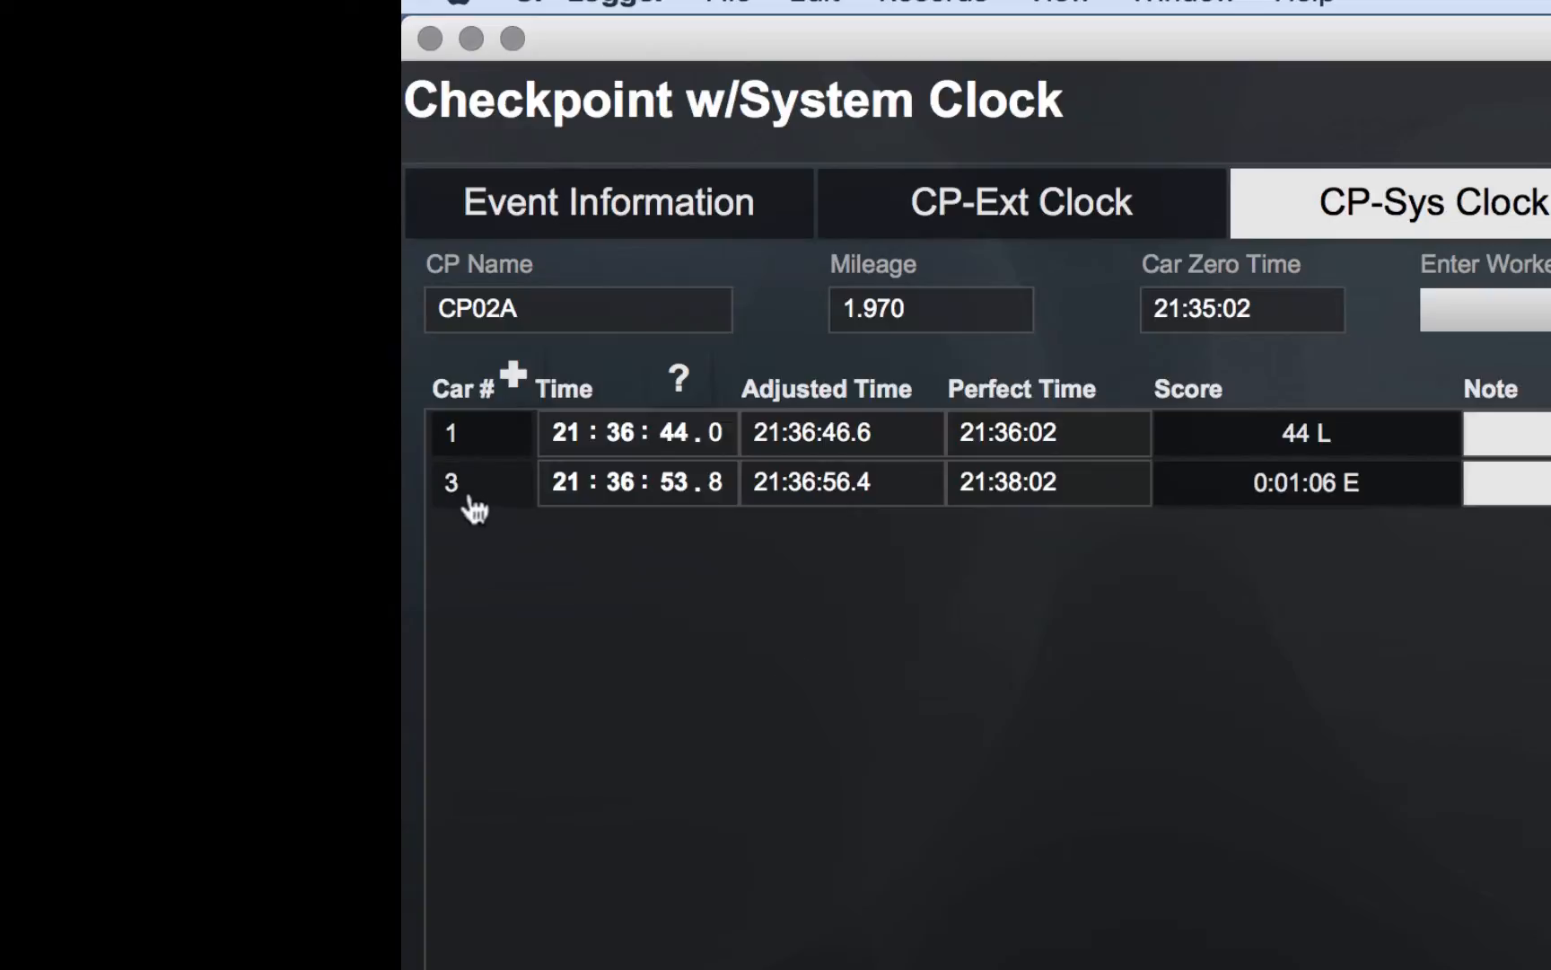
Reassign the 21:36:53.8 time logged for car 3 to Car 02, the 2011 VW GTI
{"action": "left_click", "coordinate": [498, 494]}
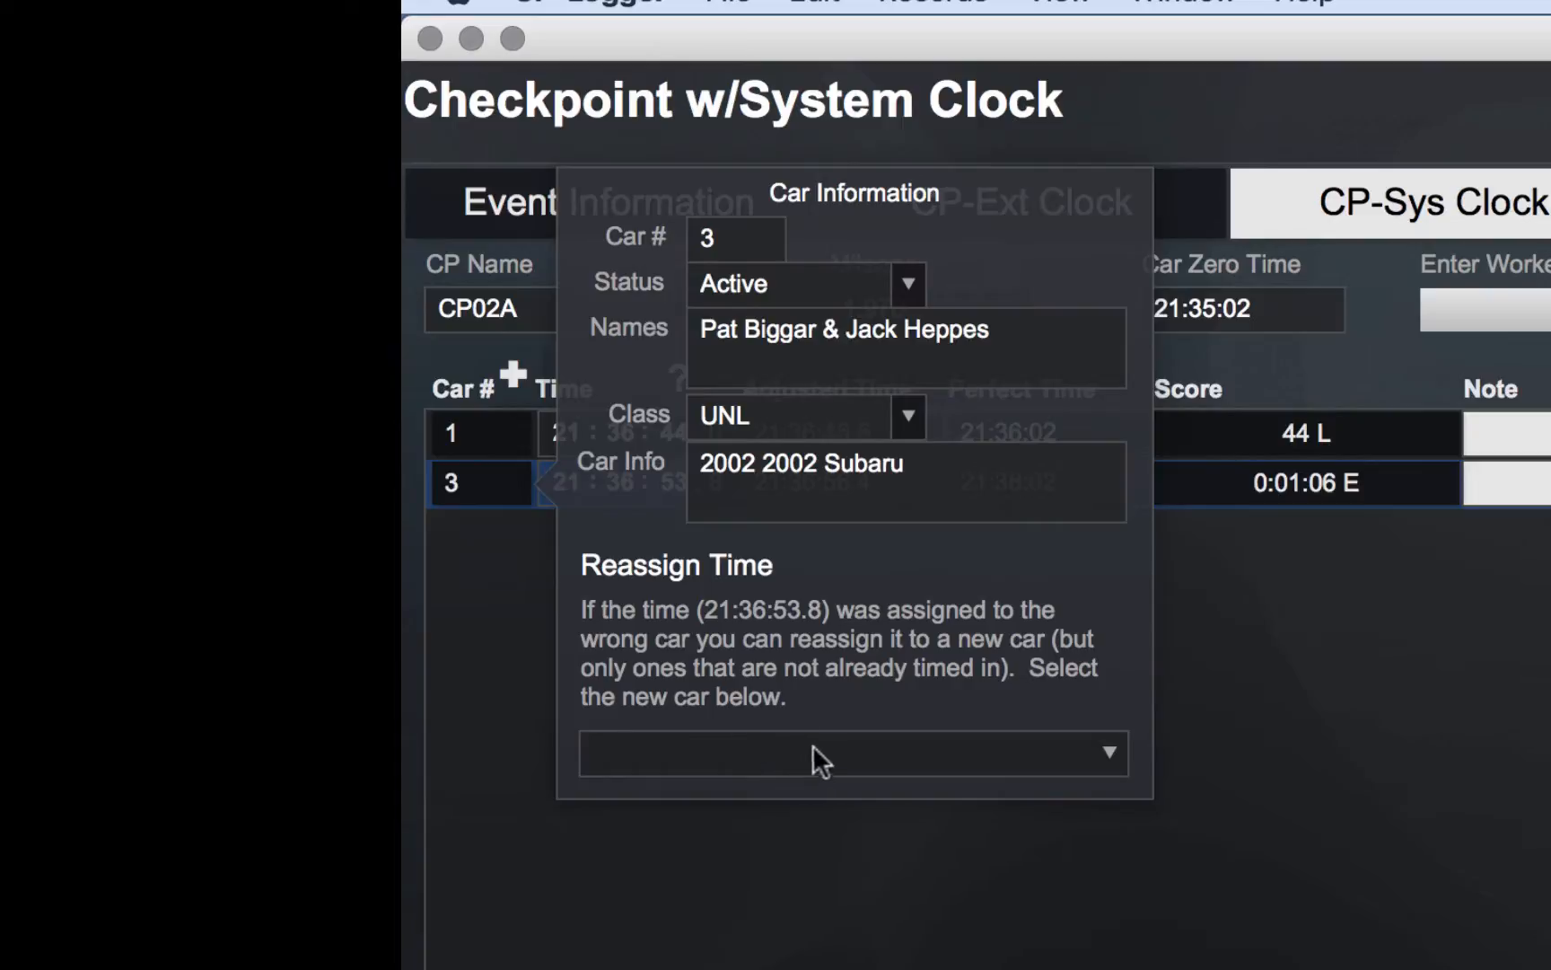
{"action": "left_click", "coordinate": [918, 755]}
{"action": "left_click", "coordinate": [918, 755]}
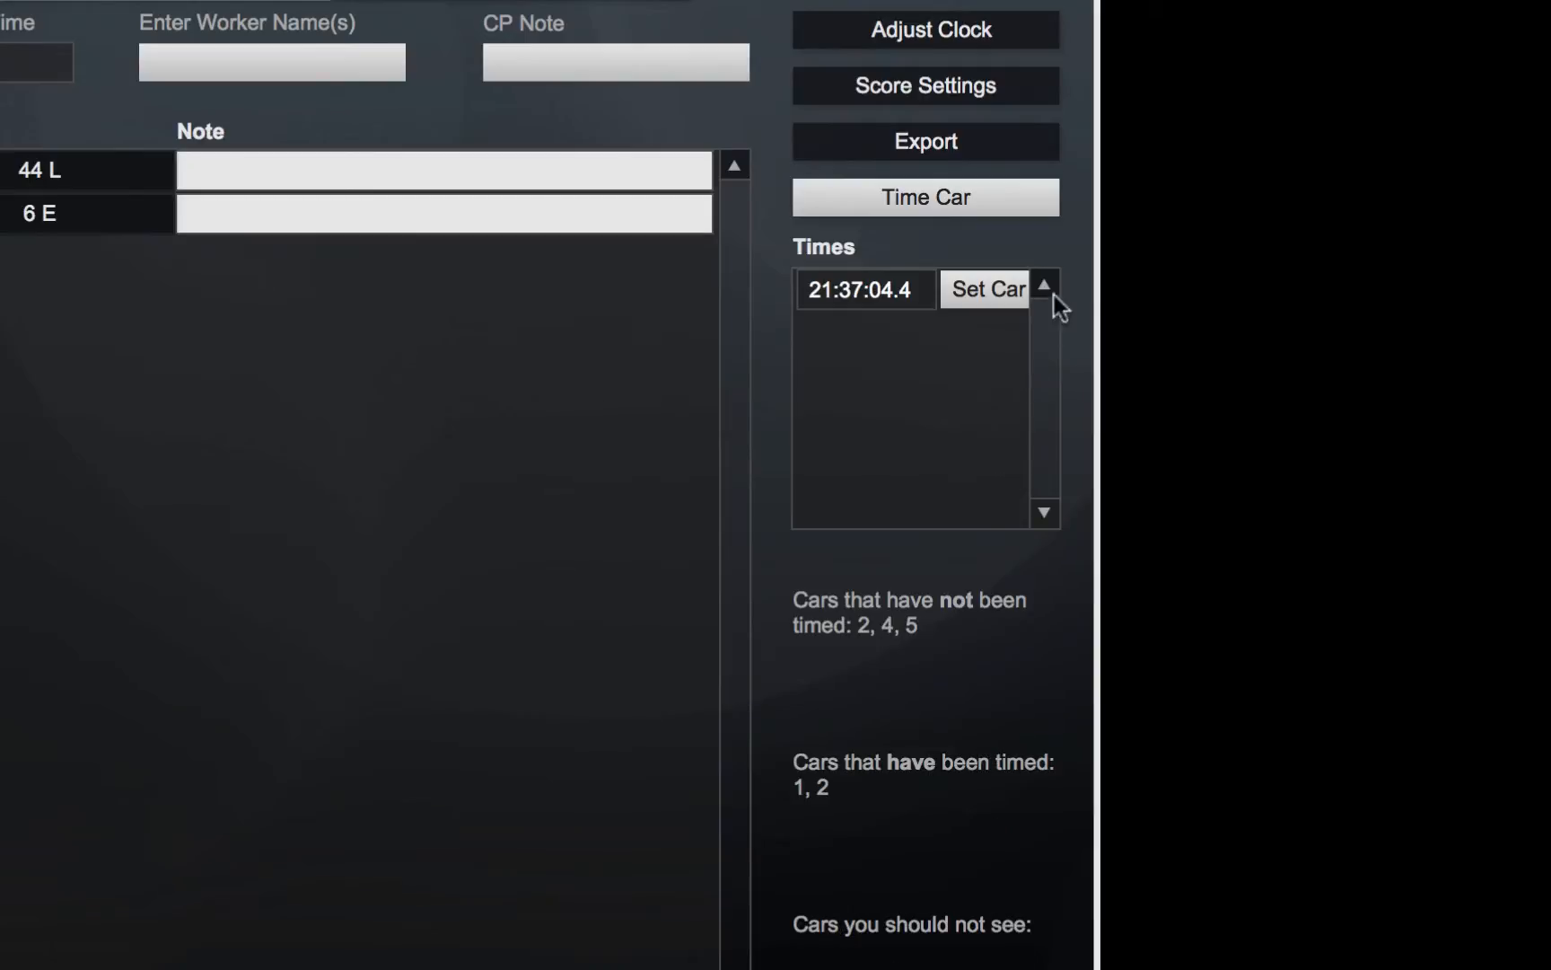
Delete the unassigned 21:37:04.4 time and confirm the deletion
{"action": "left_click", "coordinate": [968, 298]}
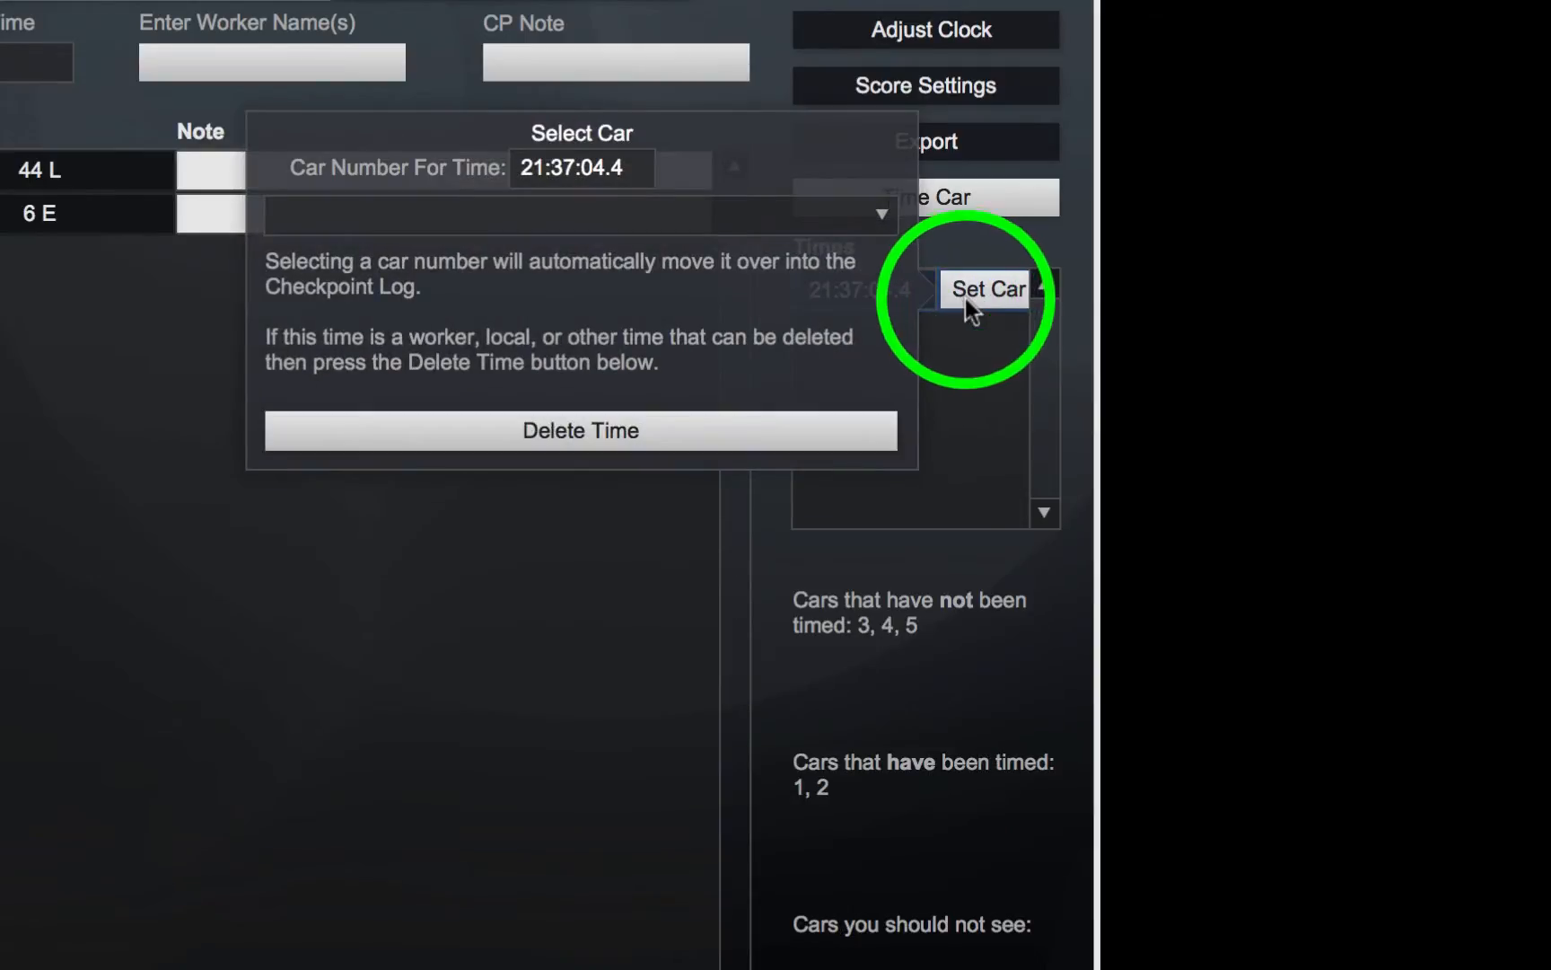
{"action": "left_click", "coordinate": [755, 432]}
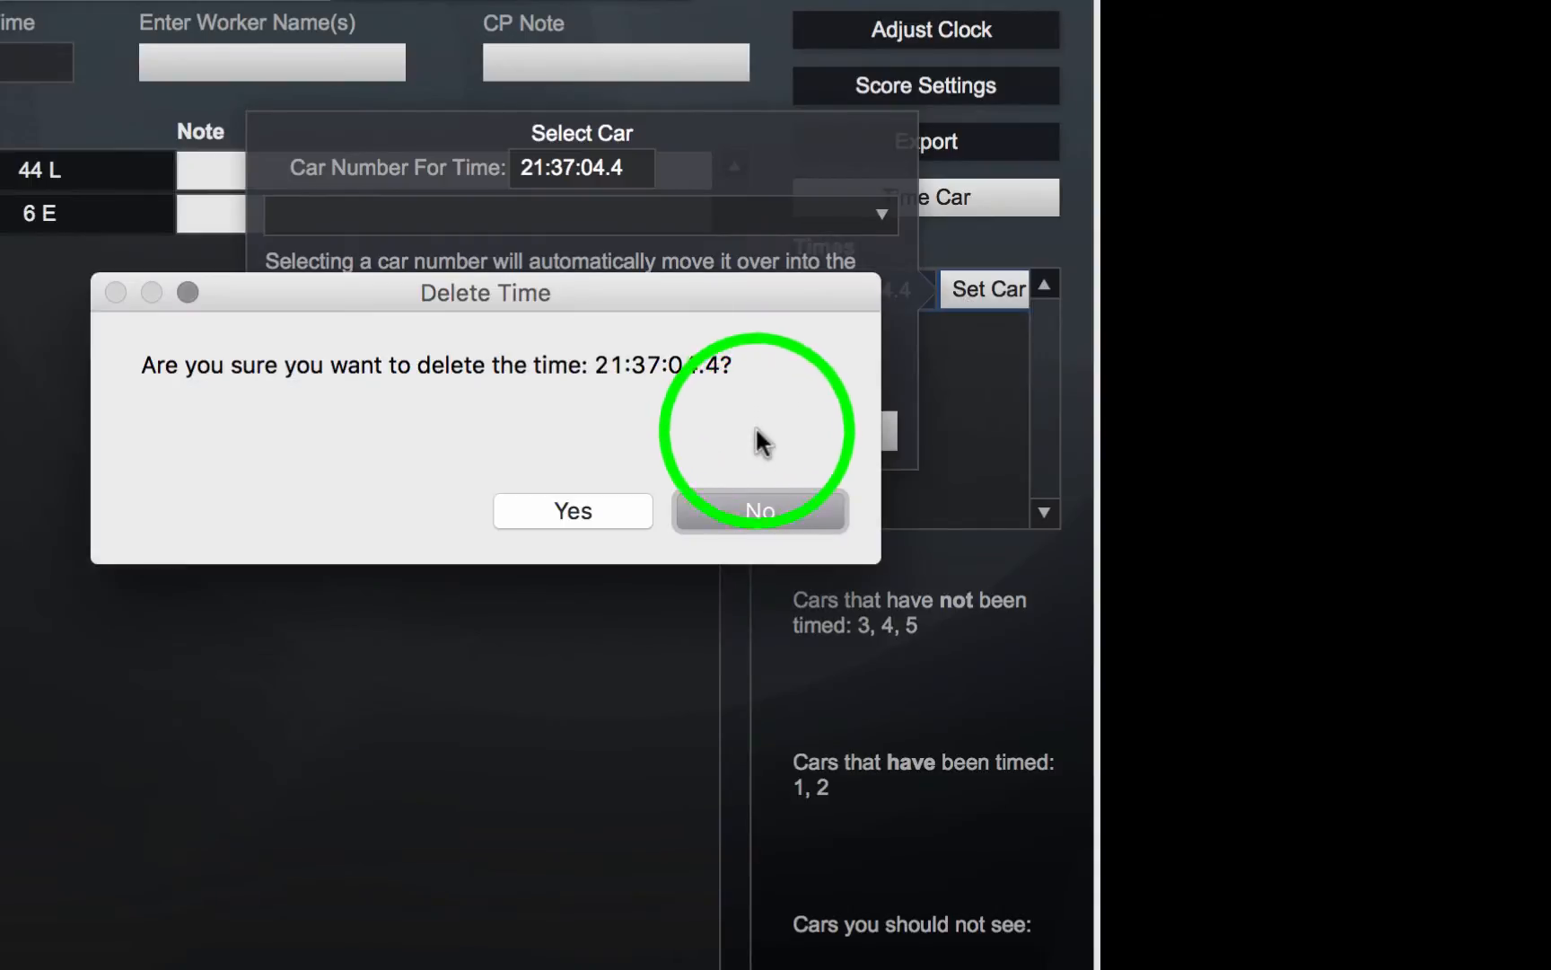
{"action": "left_click", "coordinate": [603, 512]}
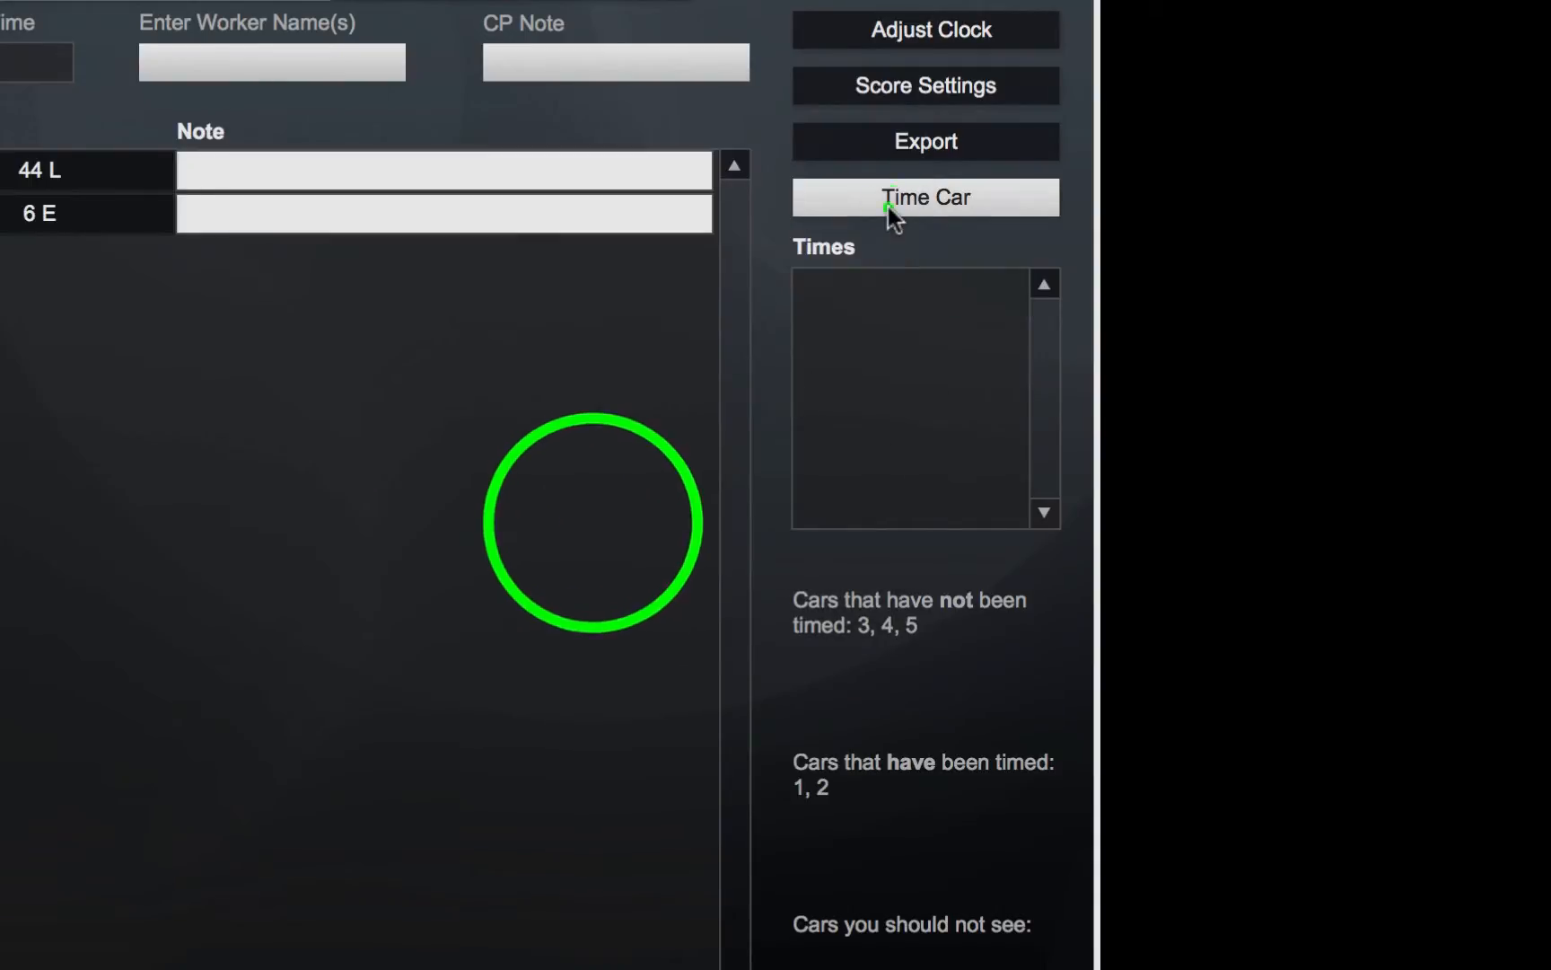
Record two new car times and assign the more recent one, 21:38:13.3, to Car 03, the 2002 Subaru
{"action": "left_click", "coordinate": [889, 207]}
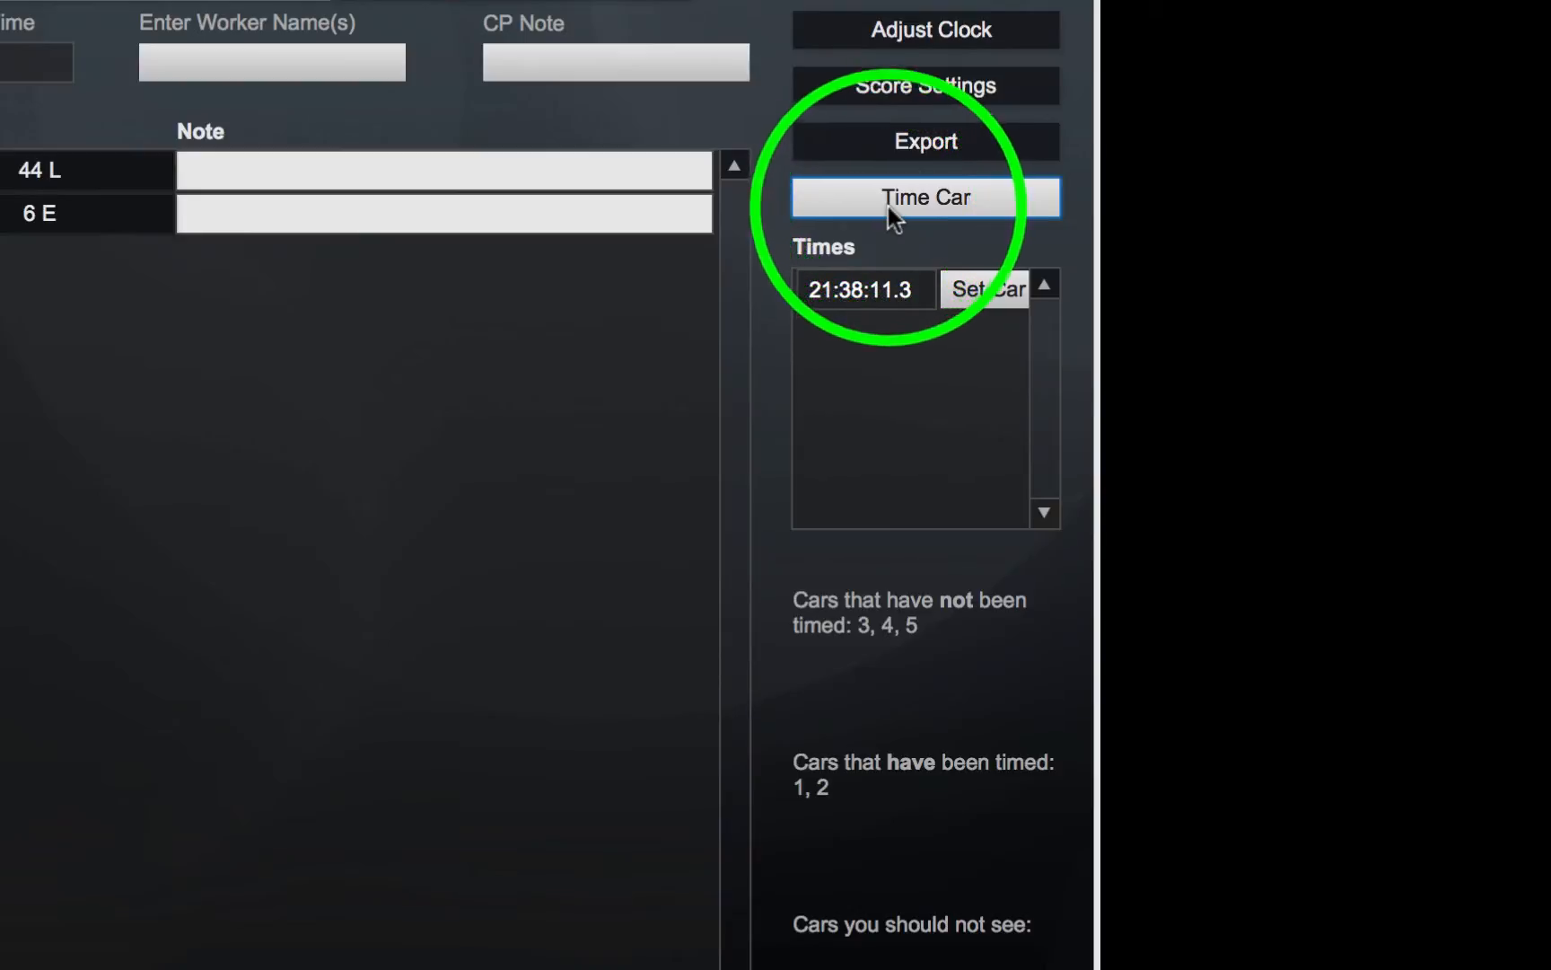
{"action": "left_click", "coordinate": [889, 207]}
{"action": "left_click", "coordinate": [985, 289]}
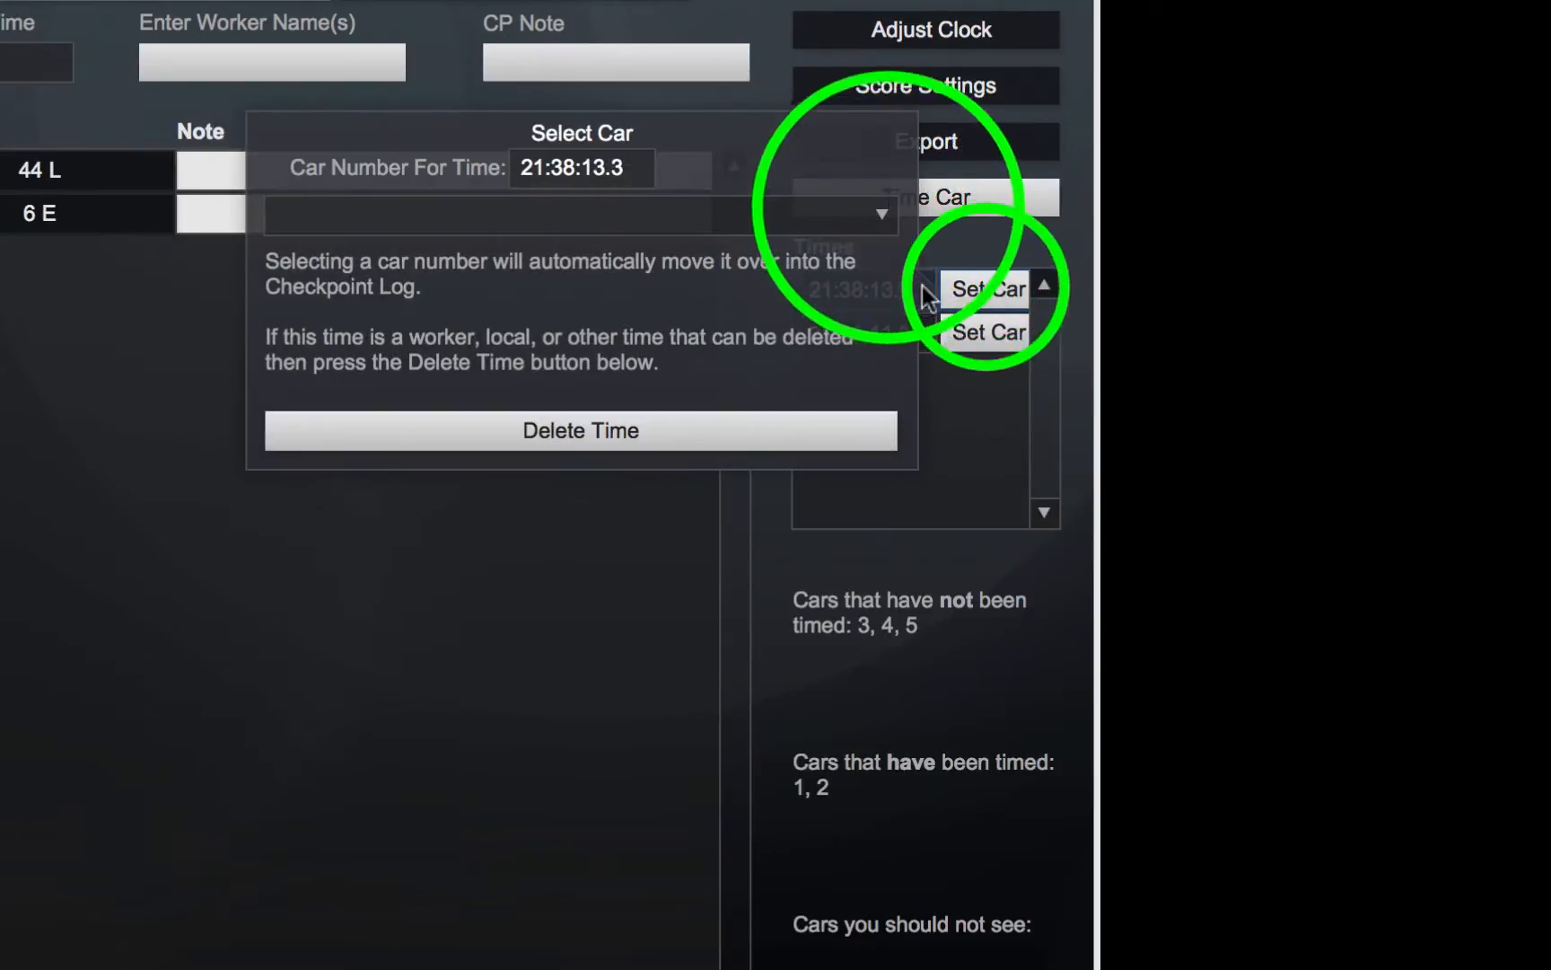
{"action": "left_click", "coordinate": [655, 216]}
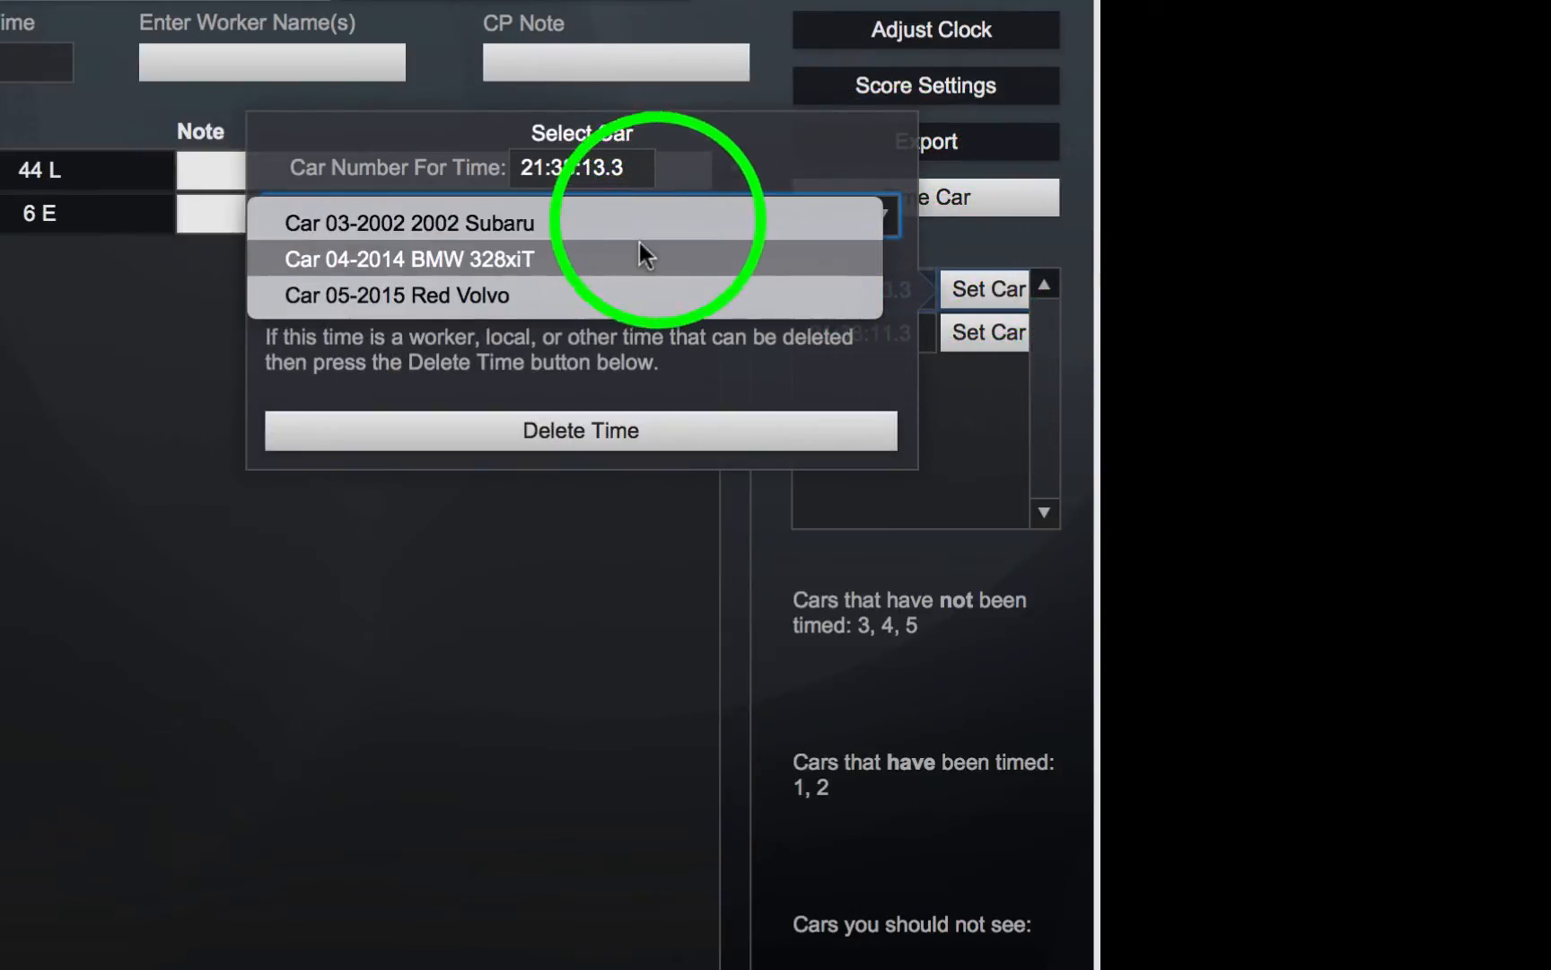
{"action": "left_click", "coordinate": [666, 214]}
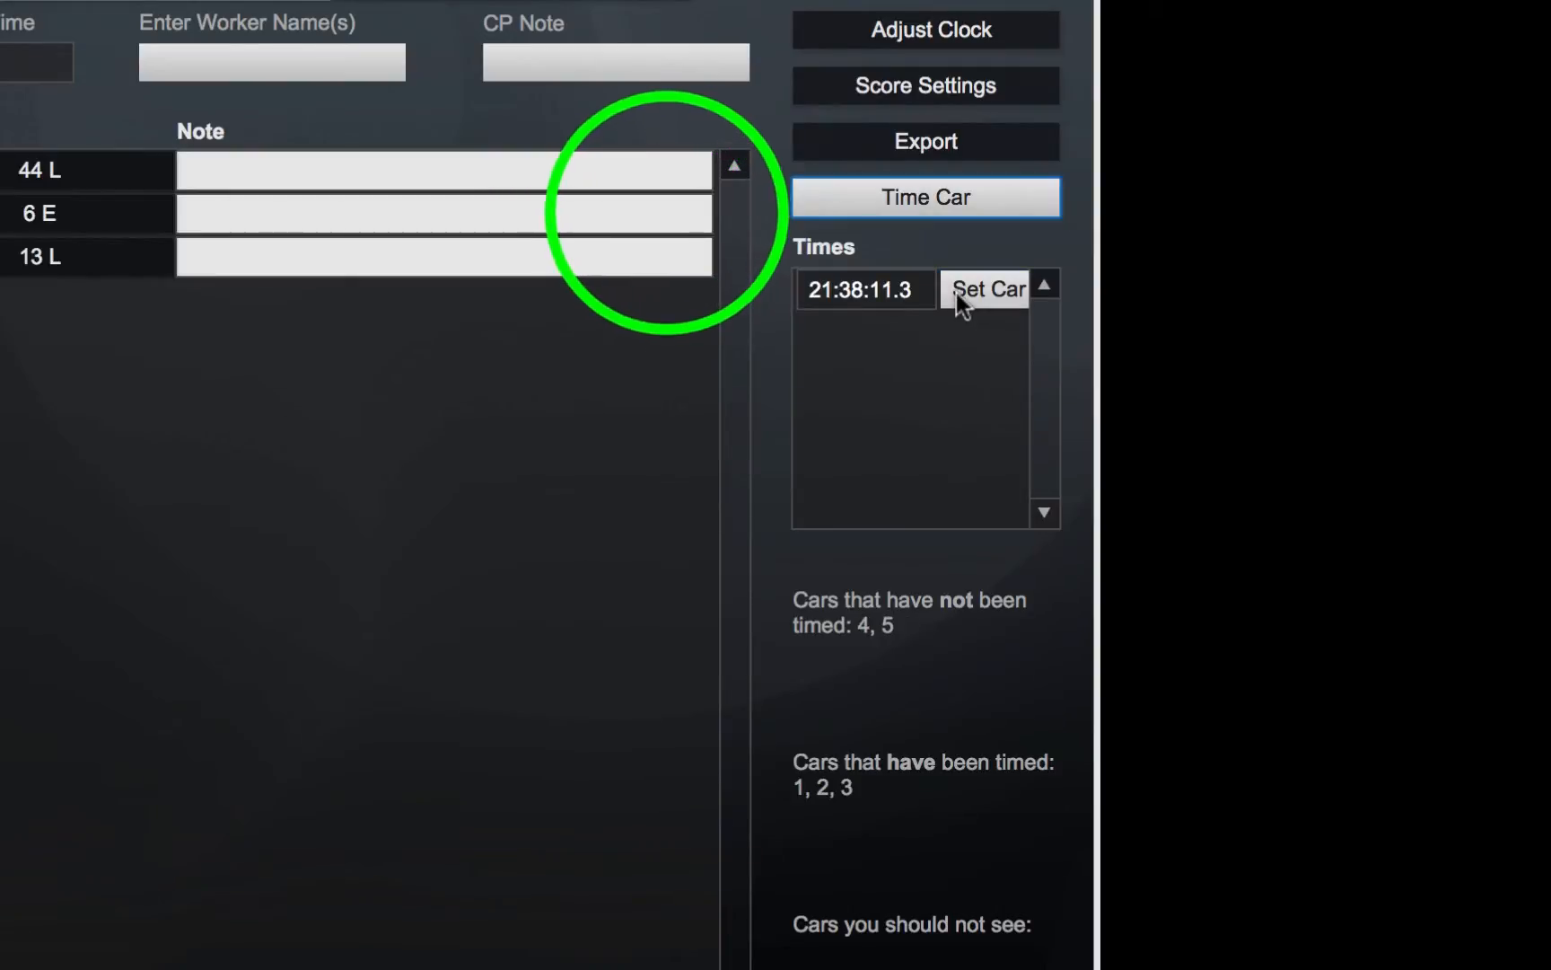
Assign the remaining 21:38:11.3 time to Car 04, the 2014 BMW 328xiT
{"action": "left_click", "coordinate": [983, 296]}
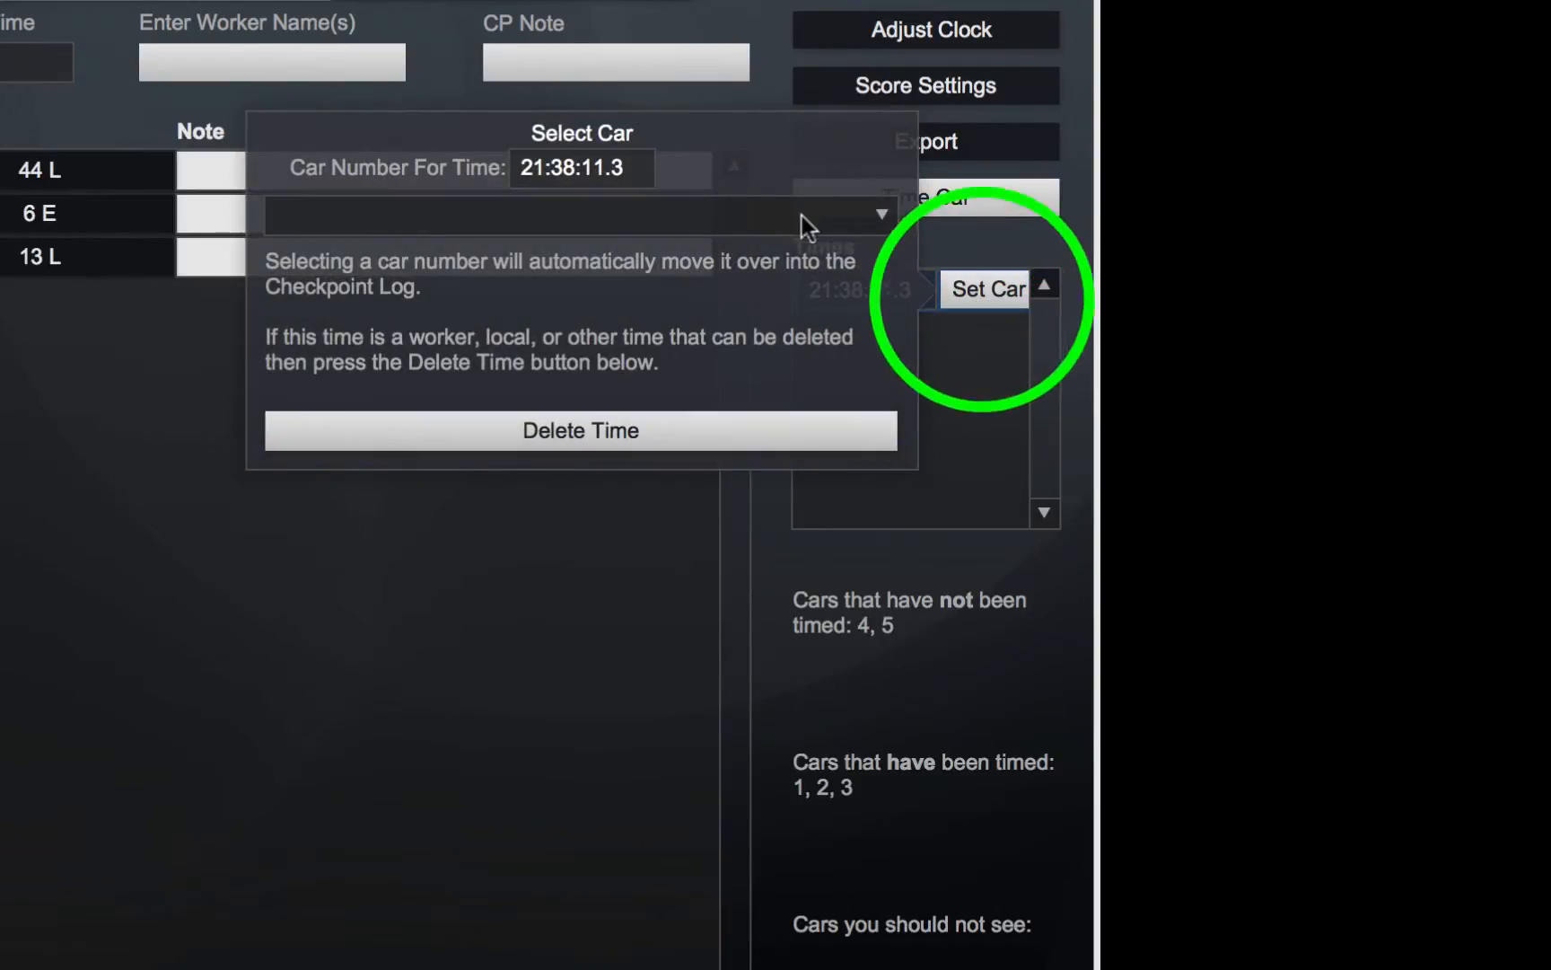
{"action": "left_click", "coordinate": [800, 217]}
{"action": "left_click", "coordinate": [768, 217]}
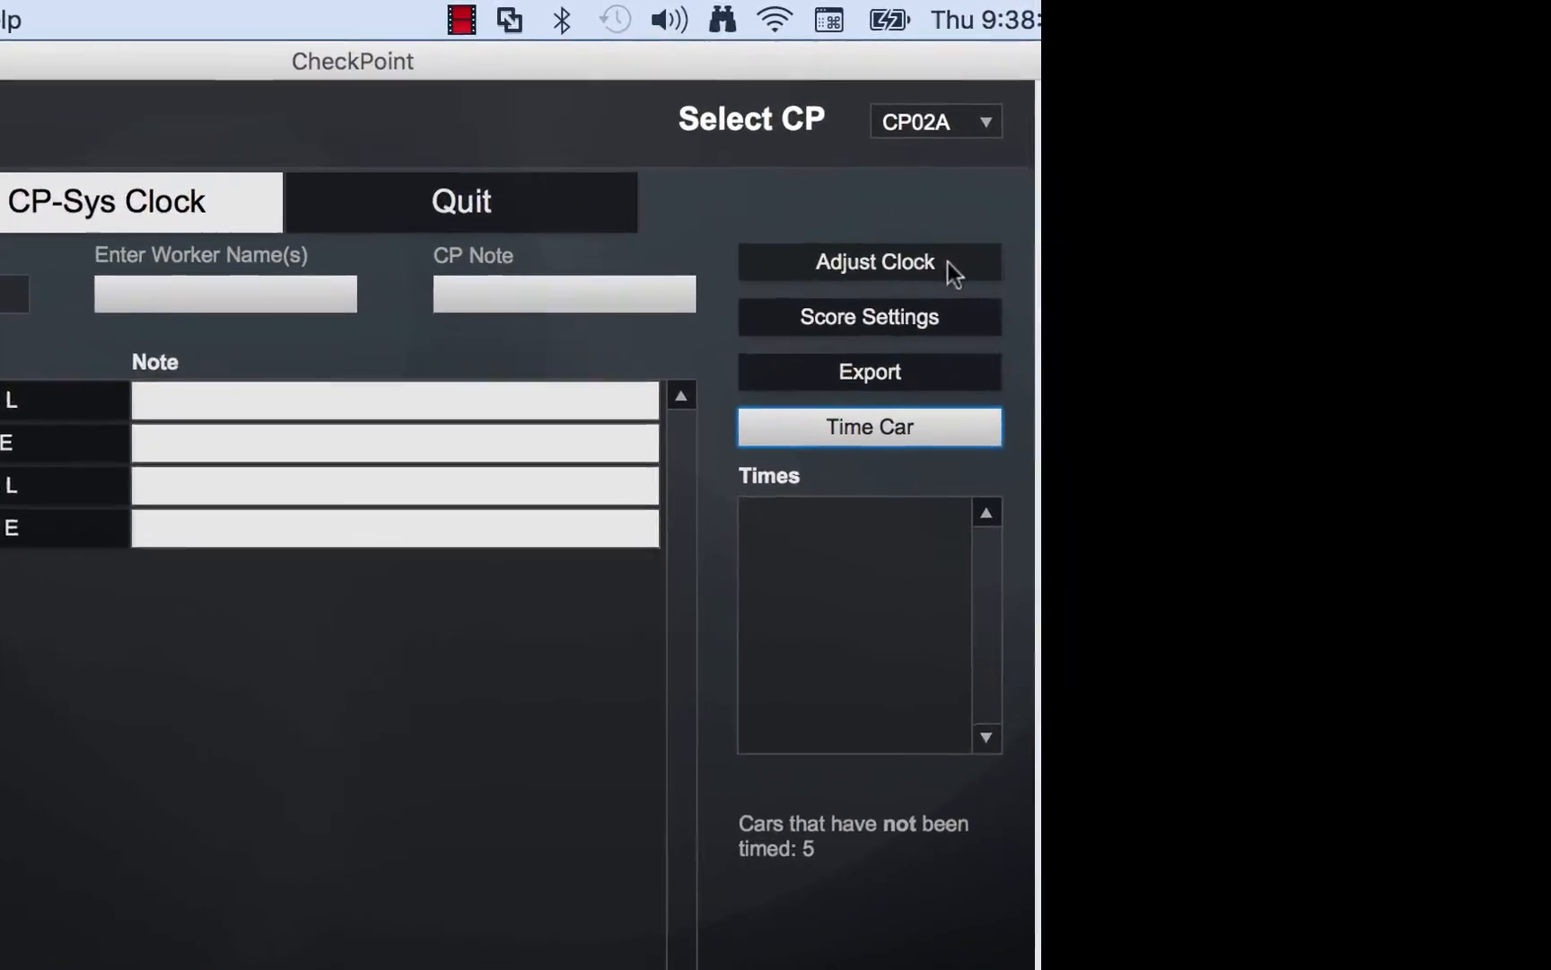
Capture the system time for a clock adjustment, enter 21:39:16.5 as the master time, and apply the calculated difference to the CP times
{"action": "left_click", "coordinate": [853, 270]}
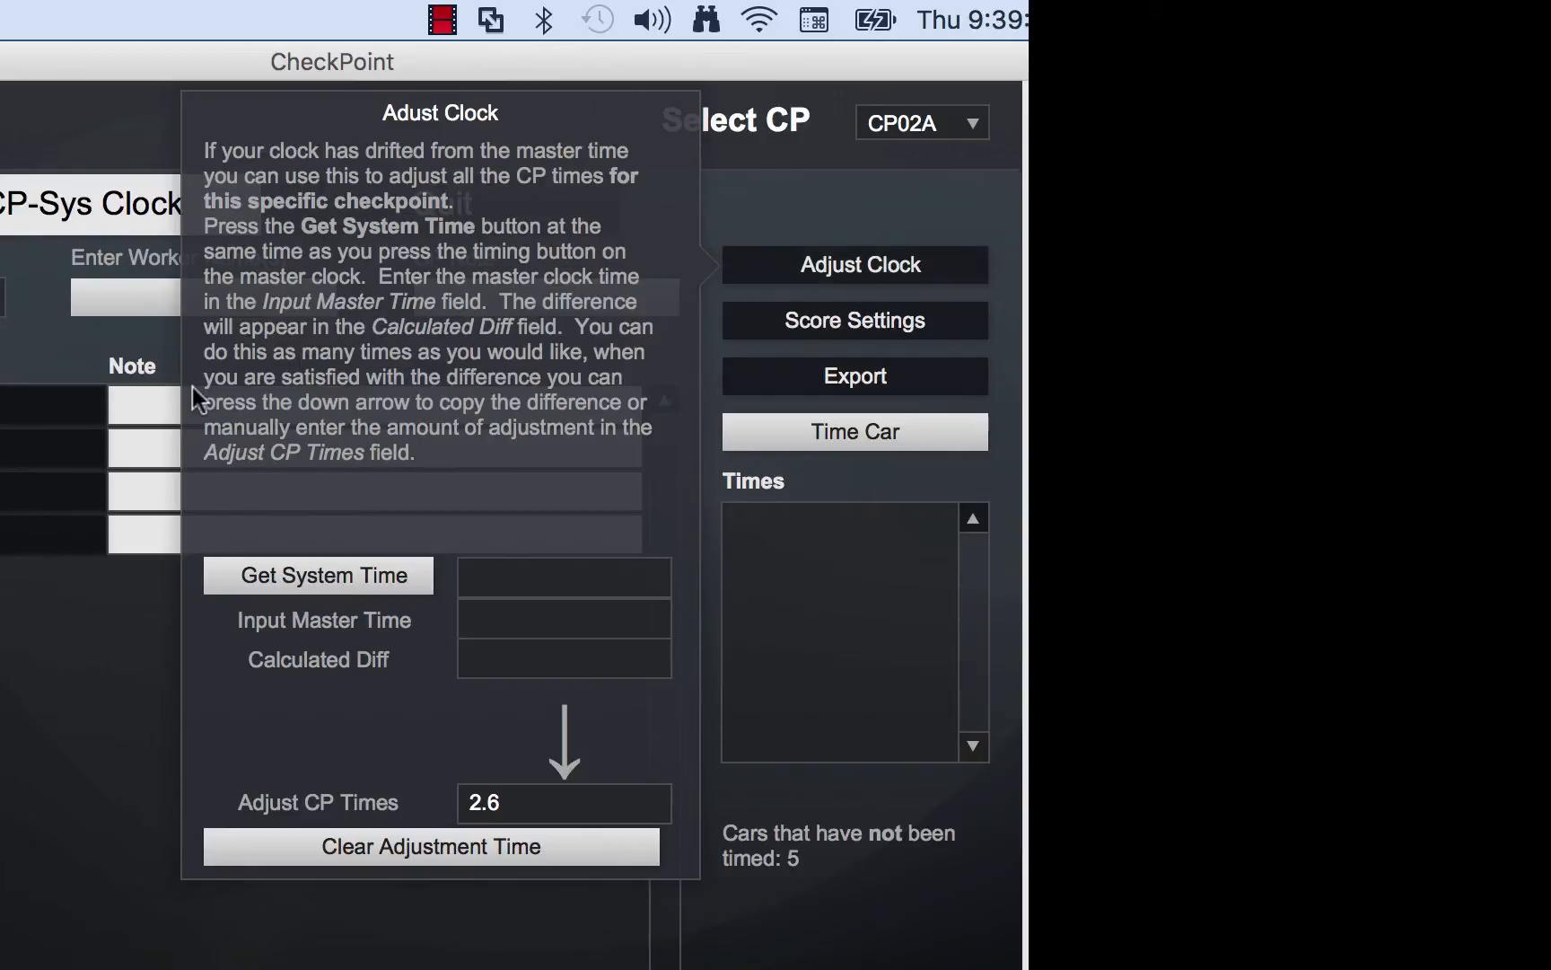
{"action": "left_click", "coordinate": [399, 574]}
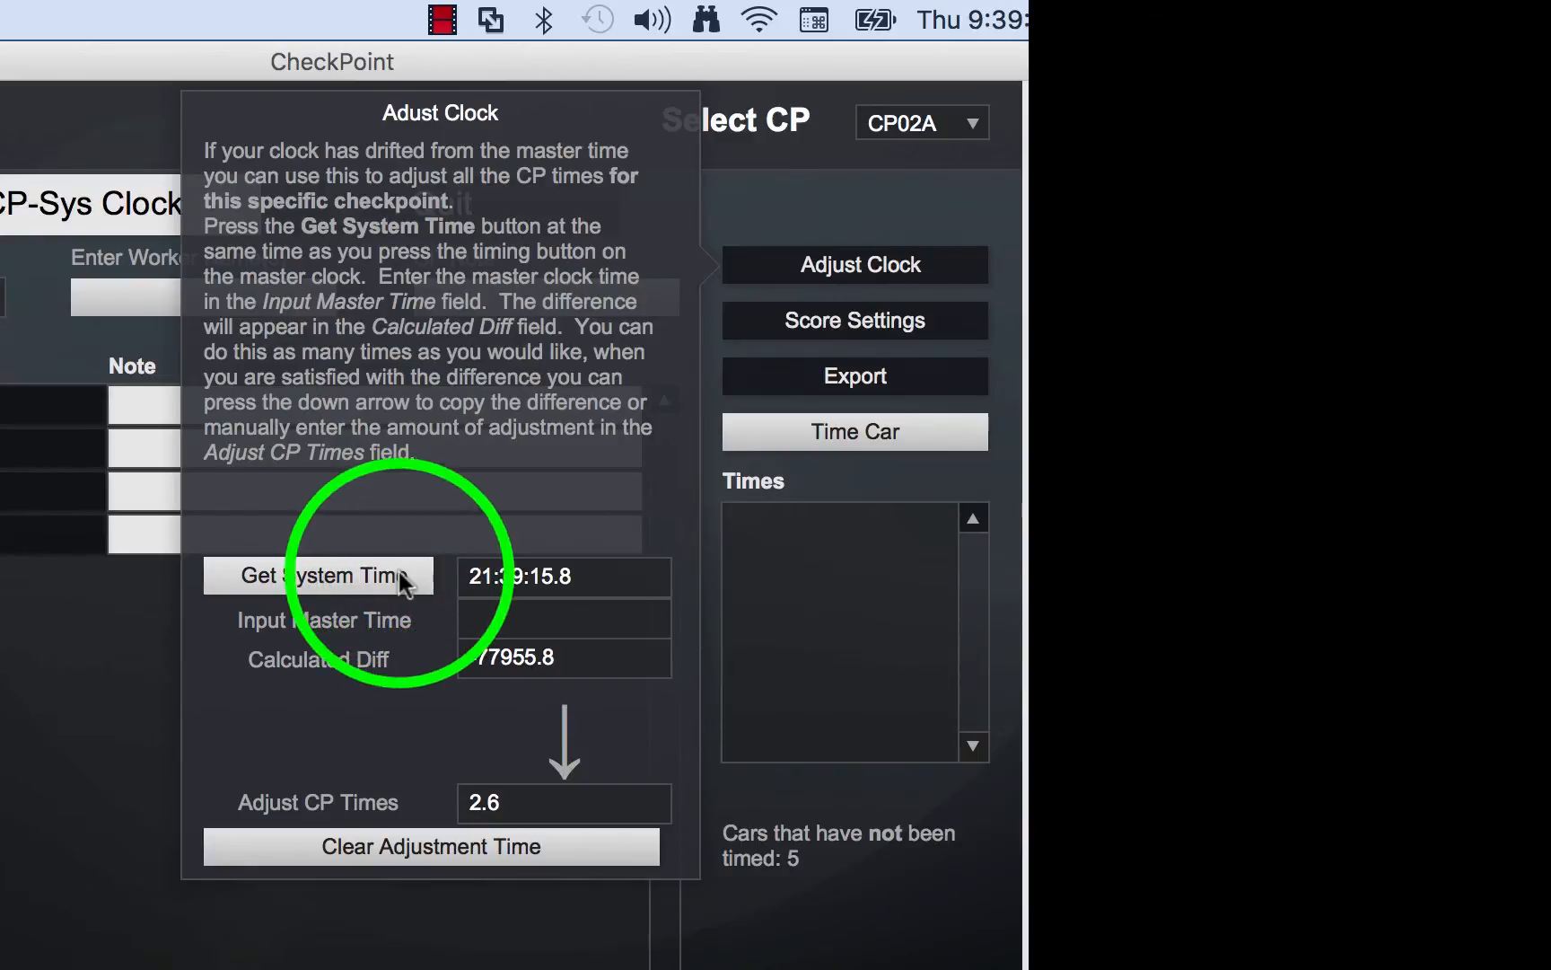
{"action": "left_click", "coordinate": [509, 617]}
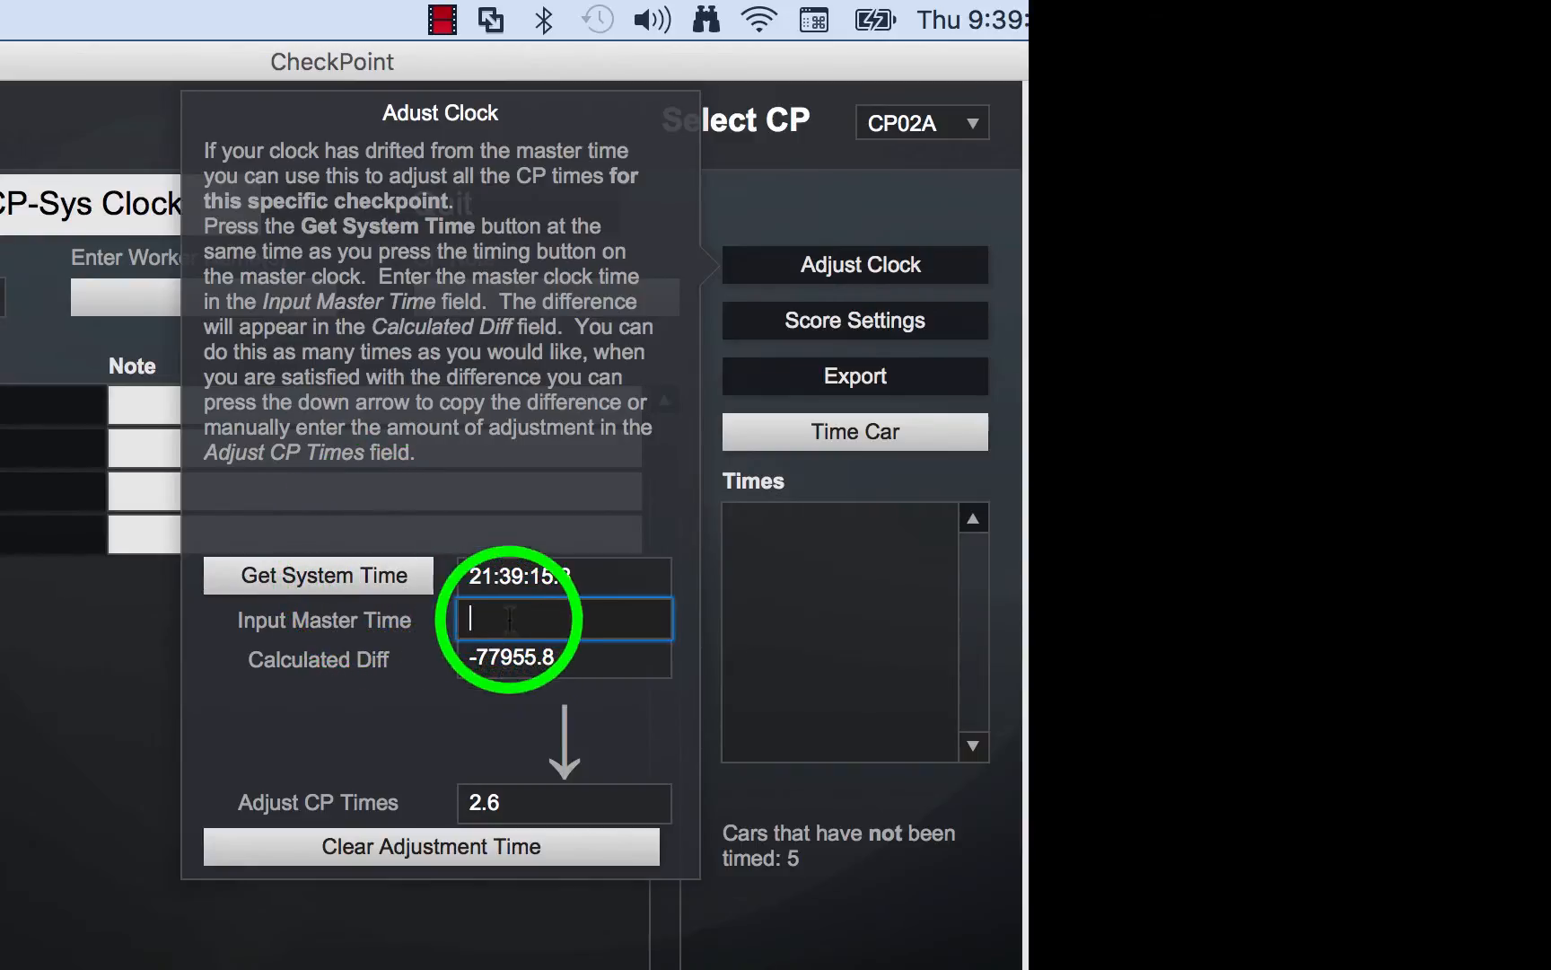
{"action": "type", "text": "21"}
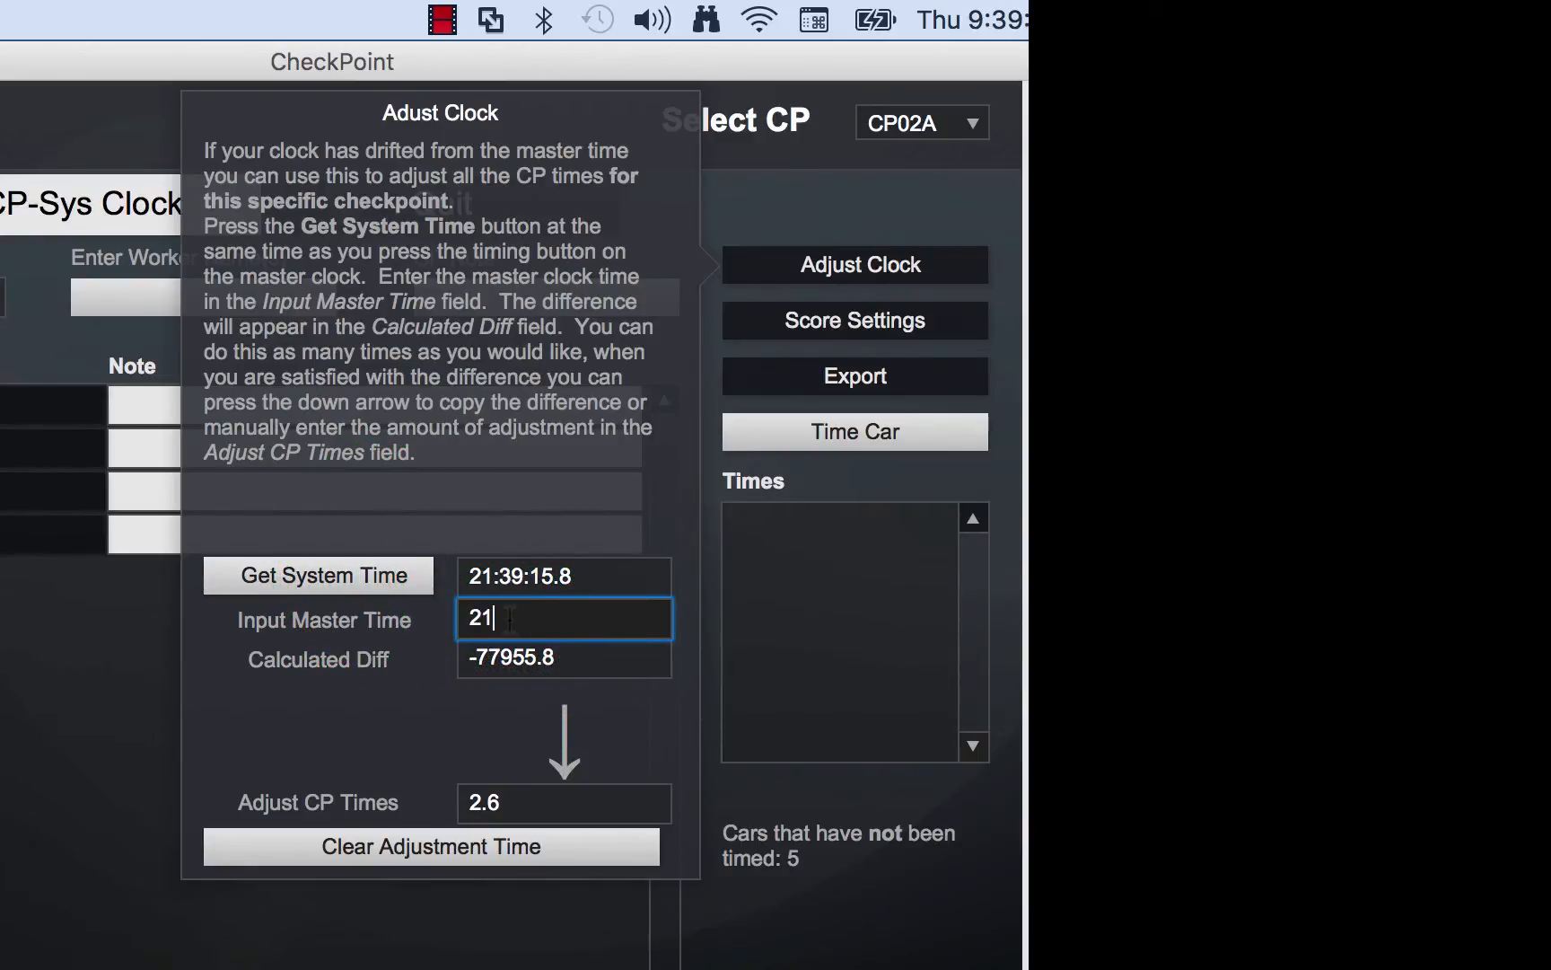
{"action": "type", "text": ":39:16.5"}
{"action": "left_click", "coordinate": [683, 532]}
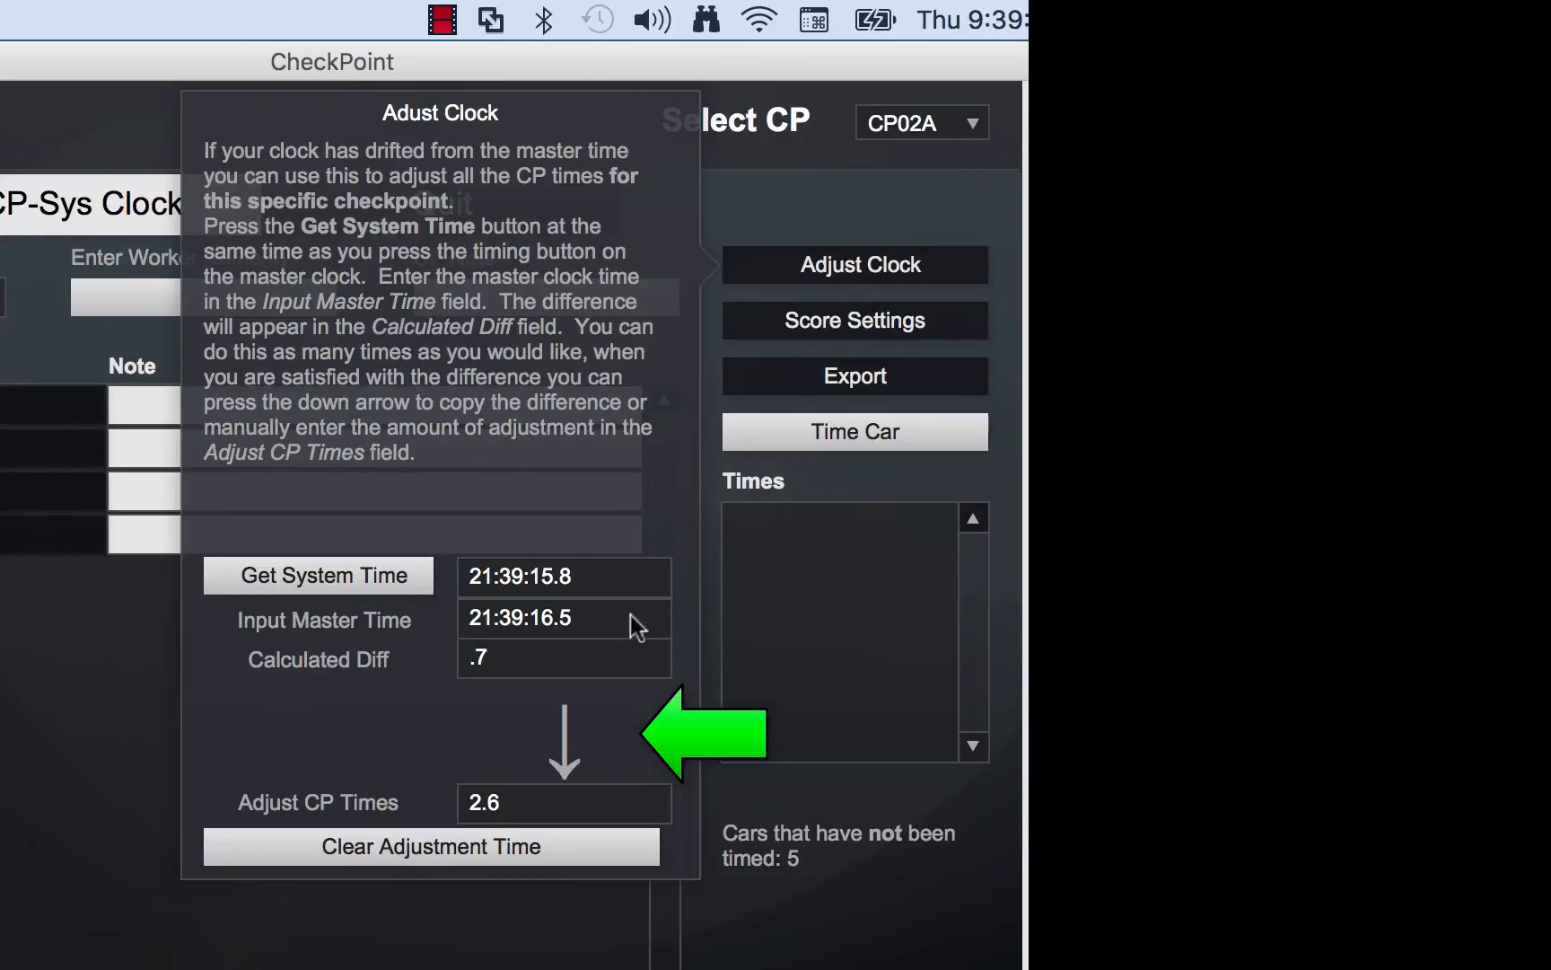
{"action": "left_click", "coordinate": [567, 761]}
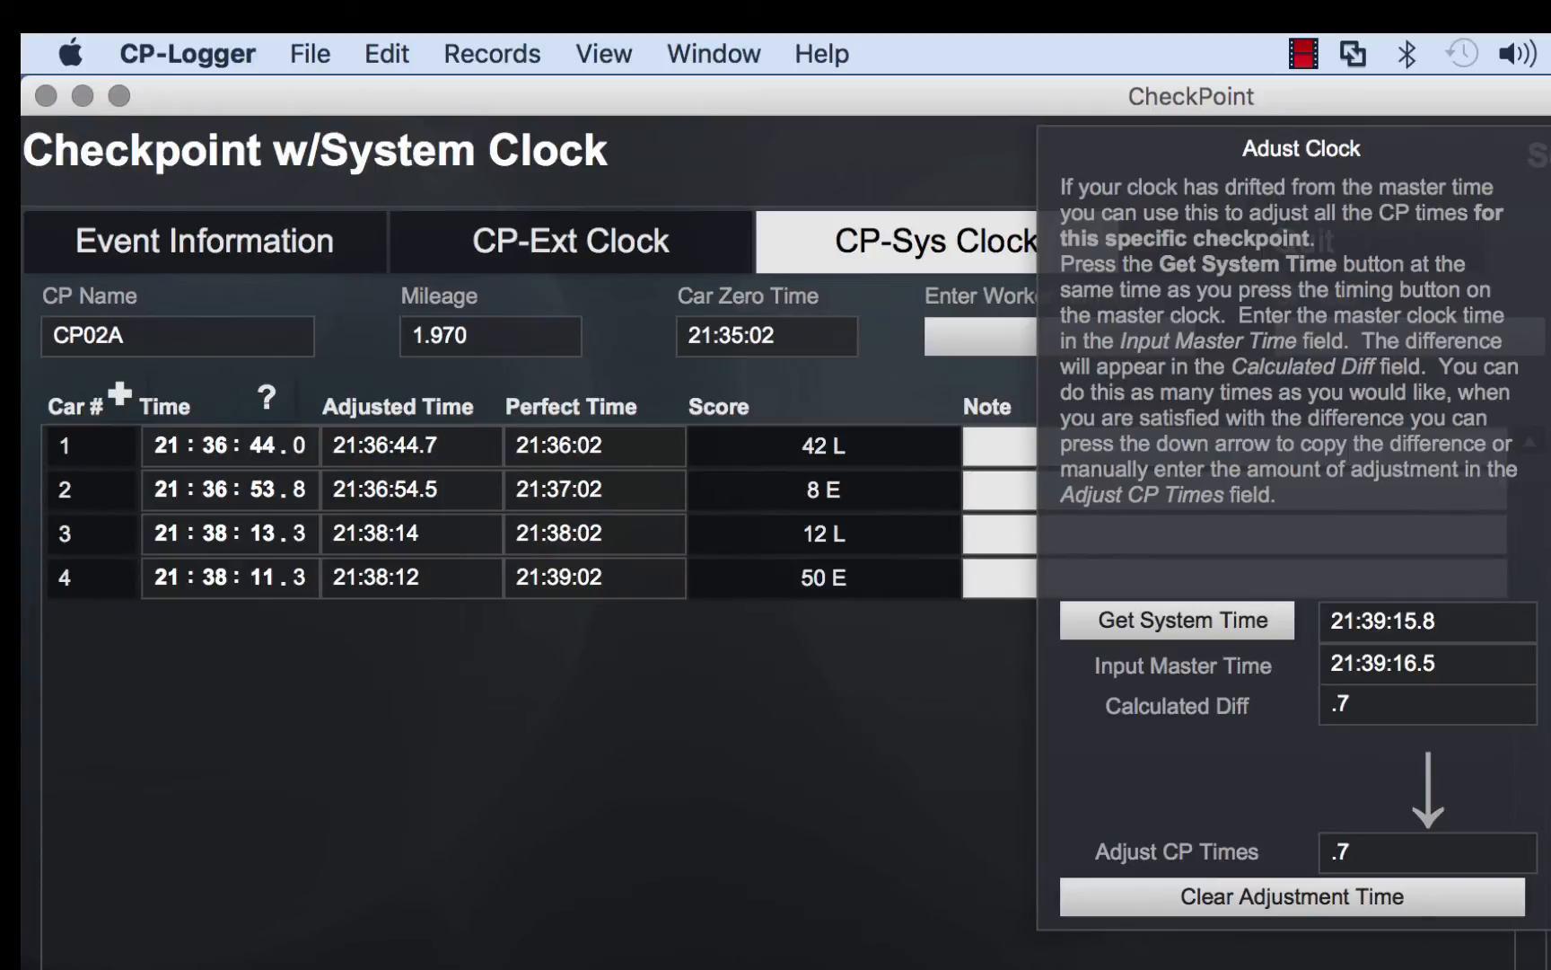
Clear the adjustment time for the checkpoint, reapply the calculated difference, and close the clock adjustment
{"action": "left_click", "coordinate": [1287, 894]}
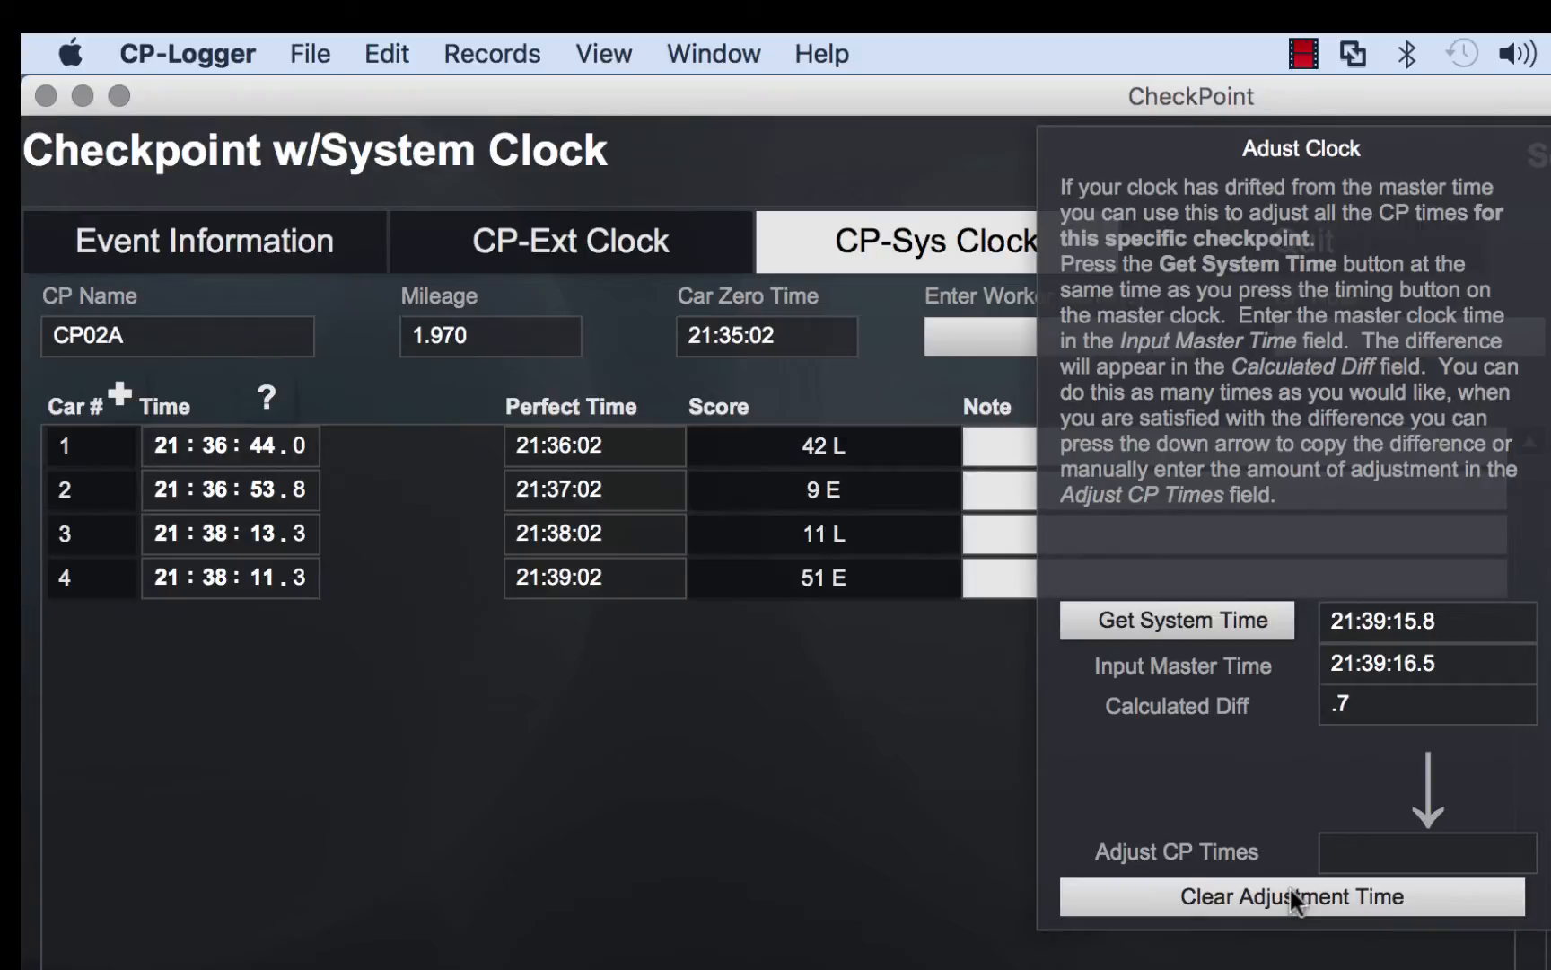
{"action": "left_click", "coordinate": [1430, 817]}
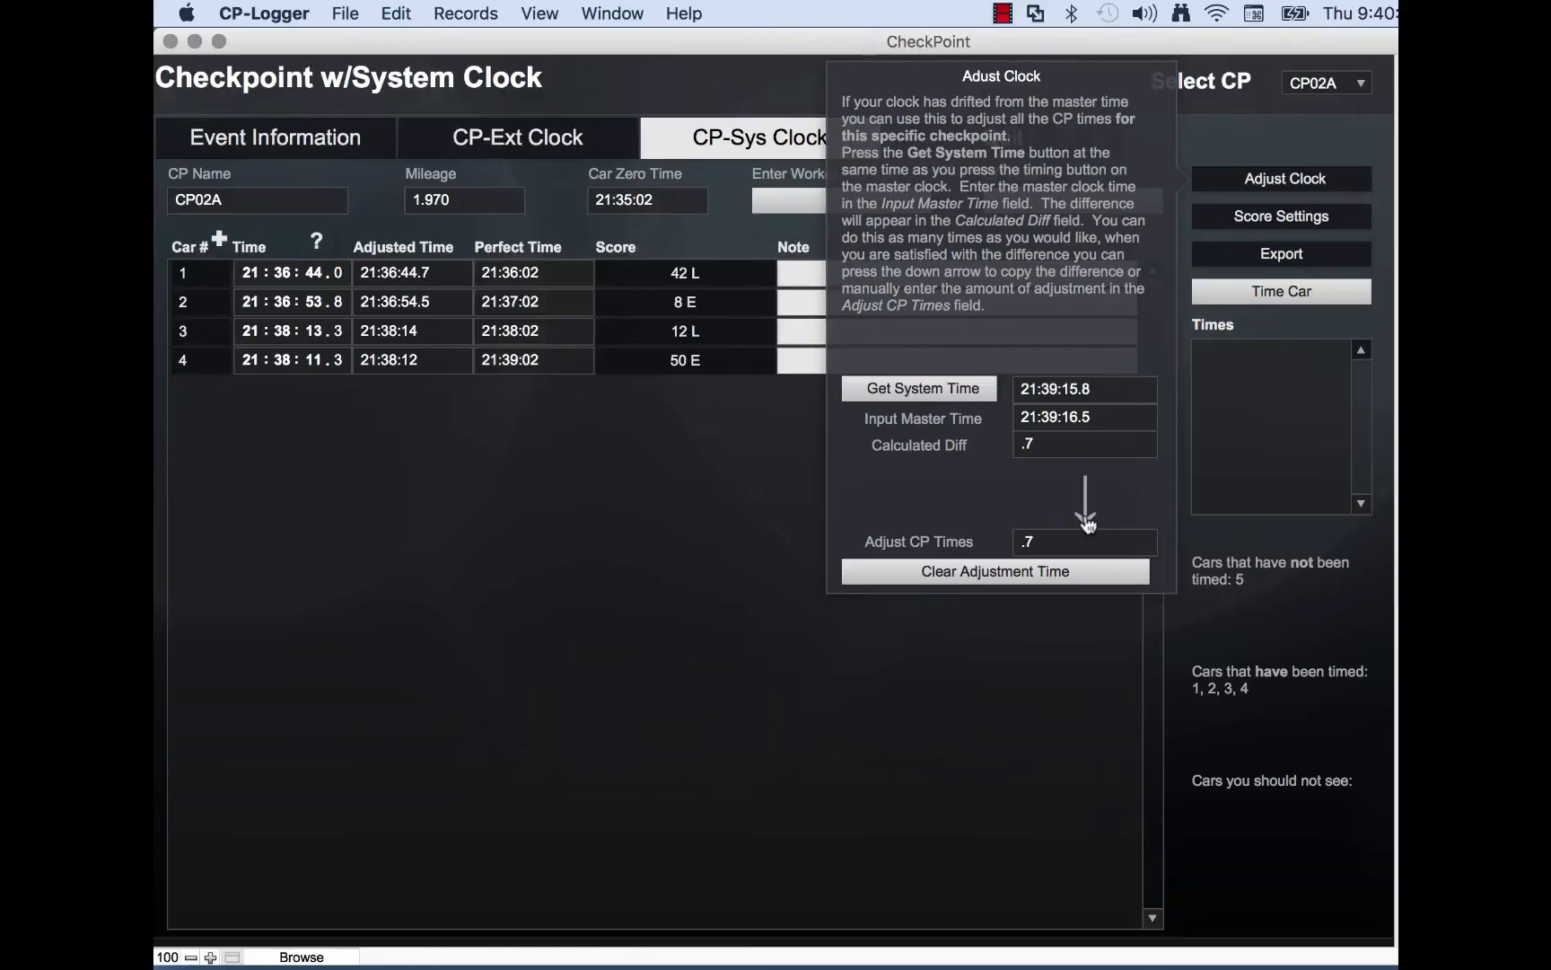
{"action": "left_click", "coordinate": [1351, 546]}
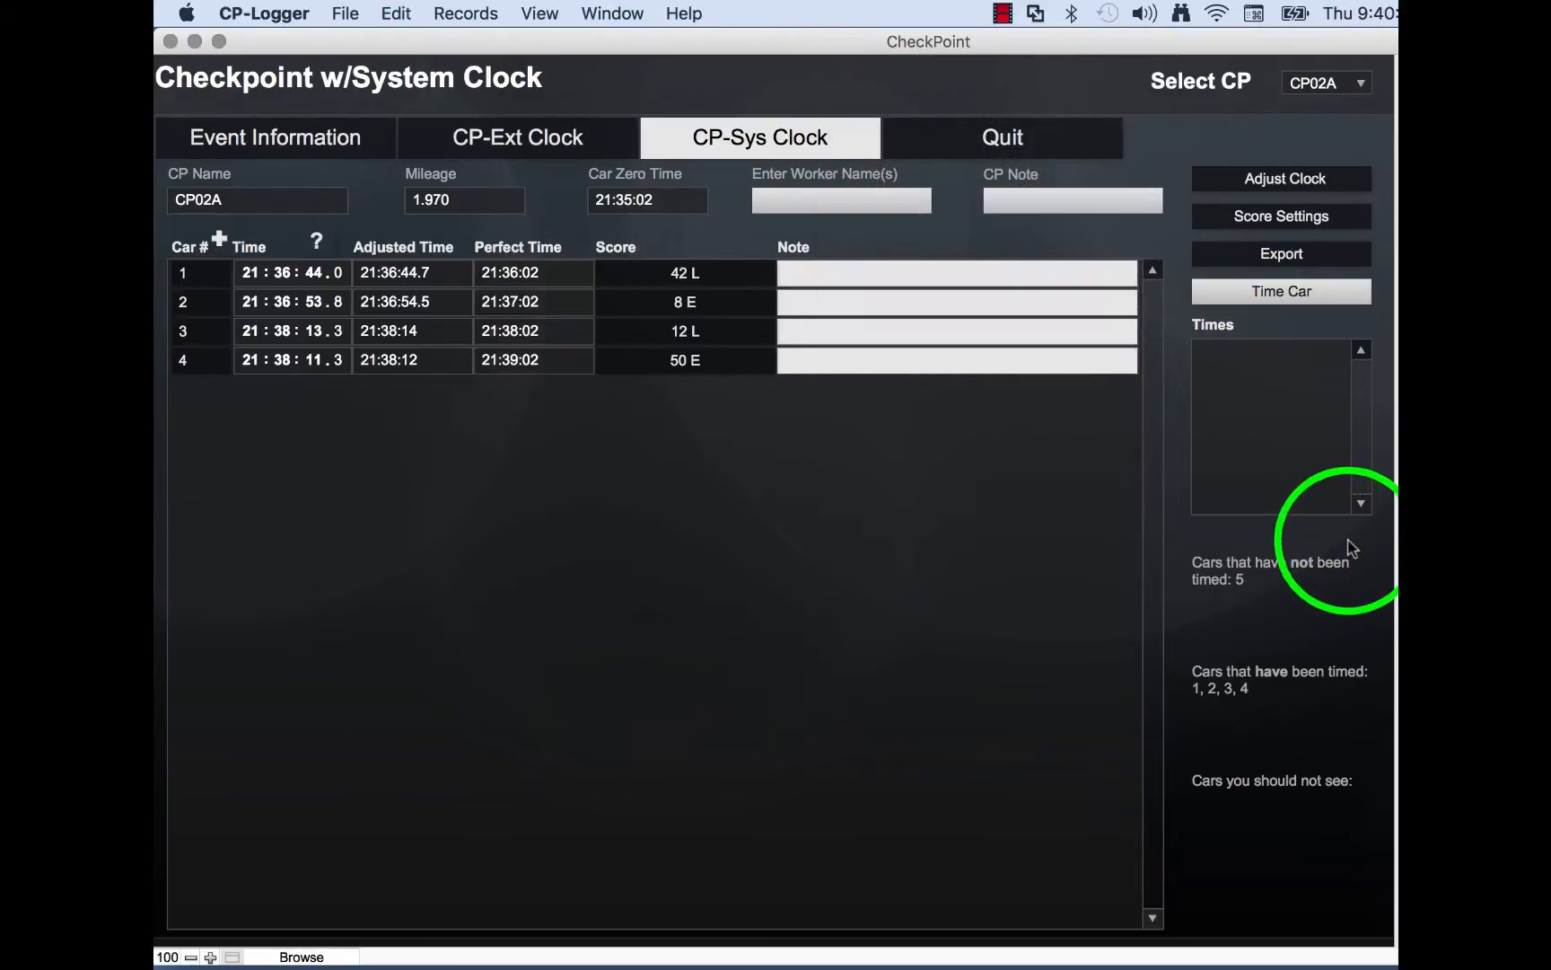
Enter the checkpoint worker's name
{"action": "left_click", "coordinate": [869, 214]}
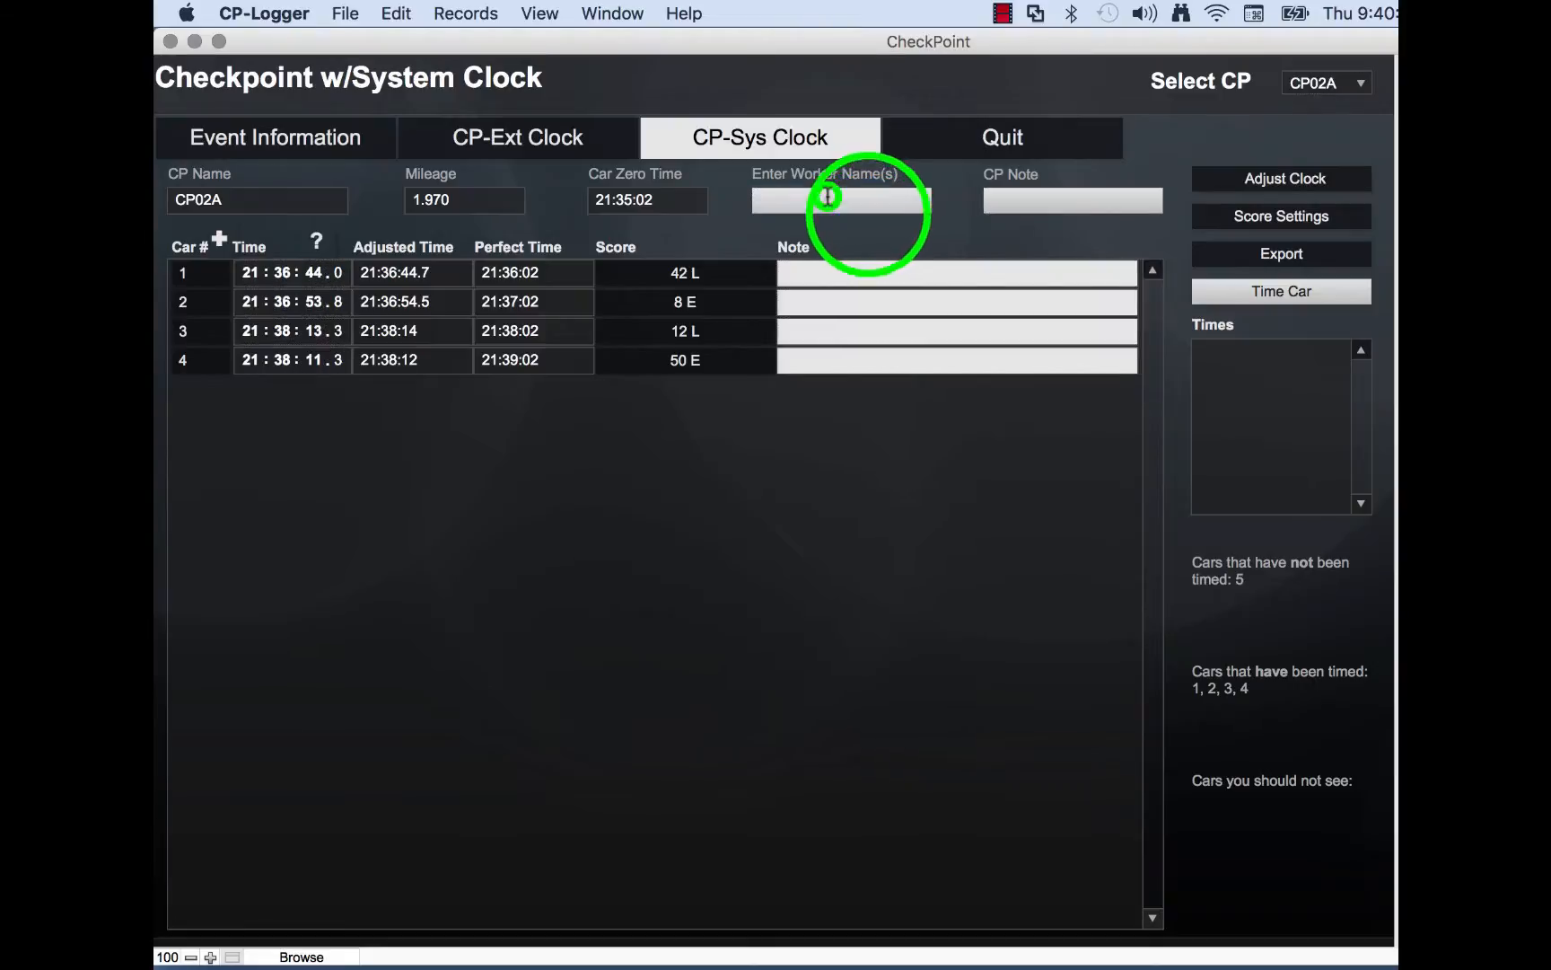
{"action": "type", "text": "Marvin"}
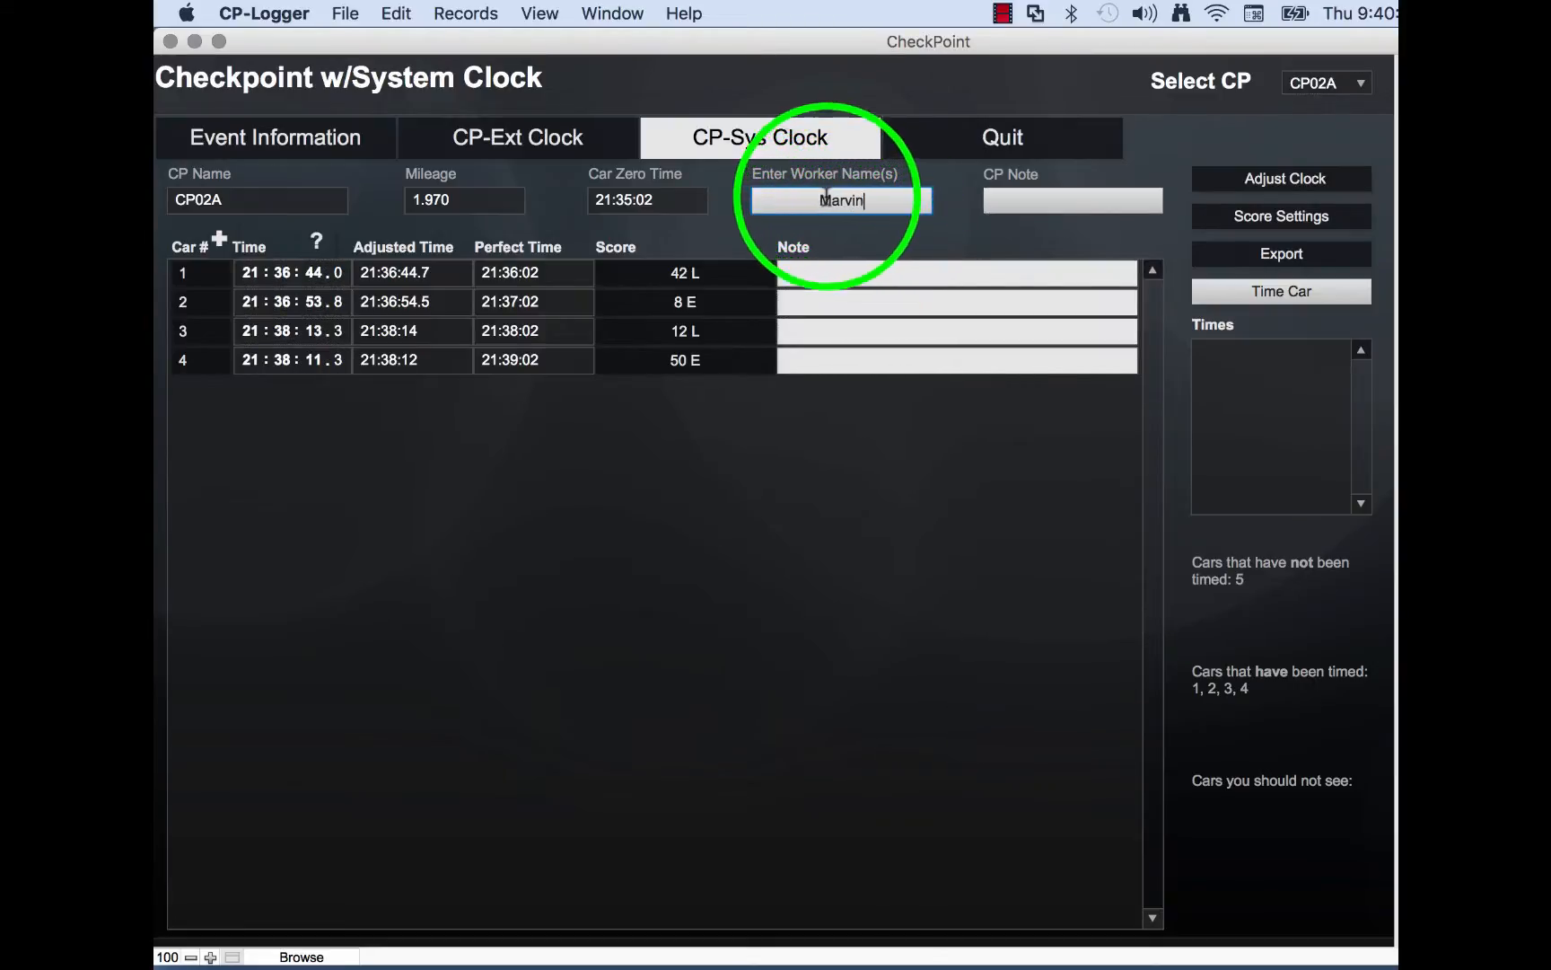
Export the checkpoint as a scoring spreadsheet with emailing the scorer turned off, inserting the current time for the missing car
{"action": "left_click", "coordinate": [1281, 255]}
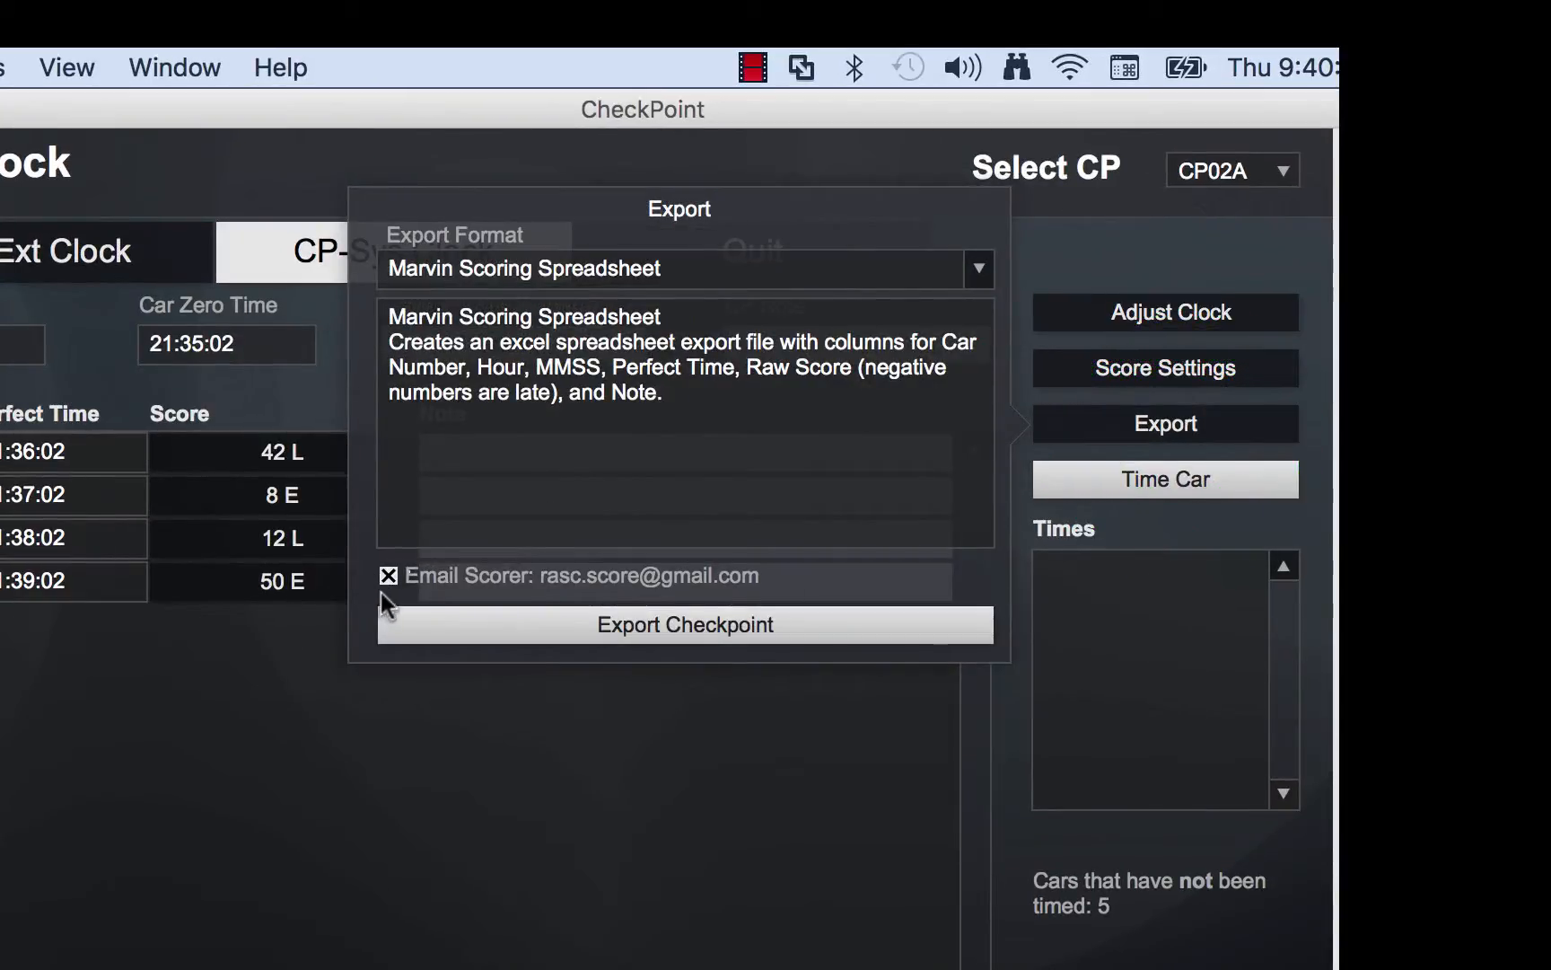
{"action": "left_click", "coordinate": [395, 581]}
{"action": "left_click", "coordinate": [544, 623]}
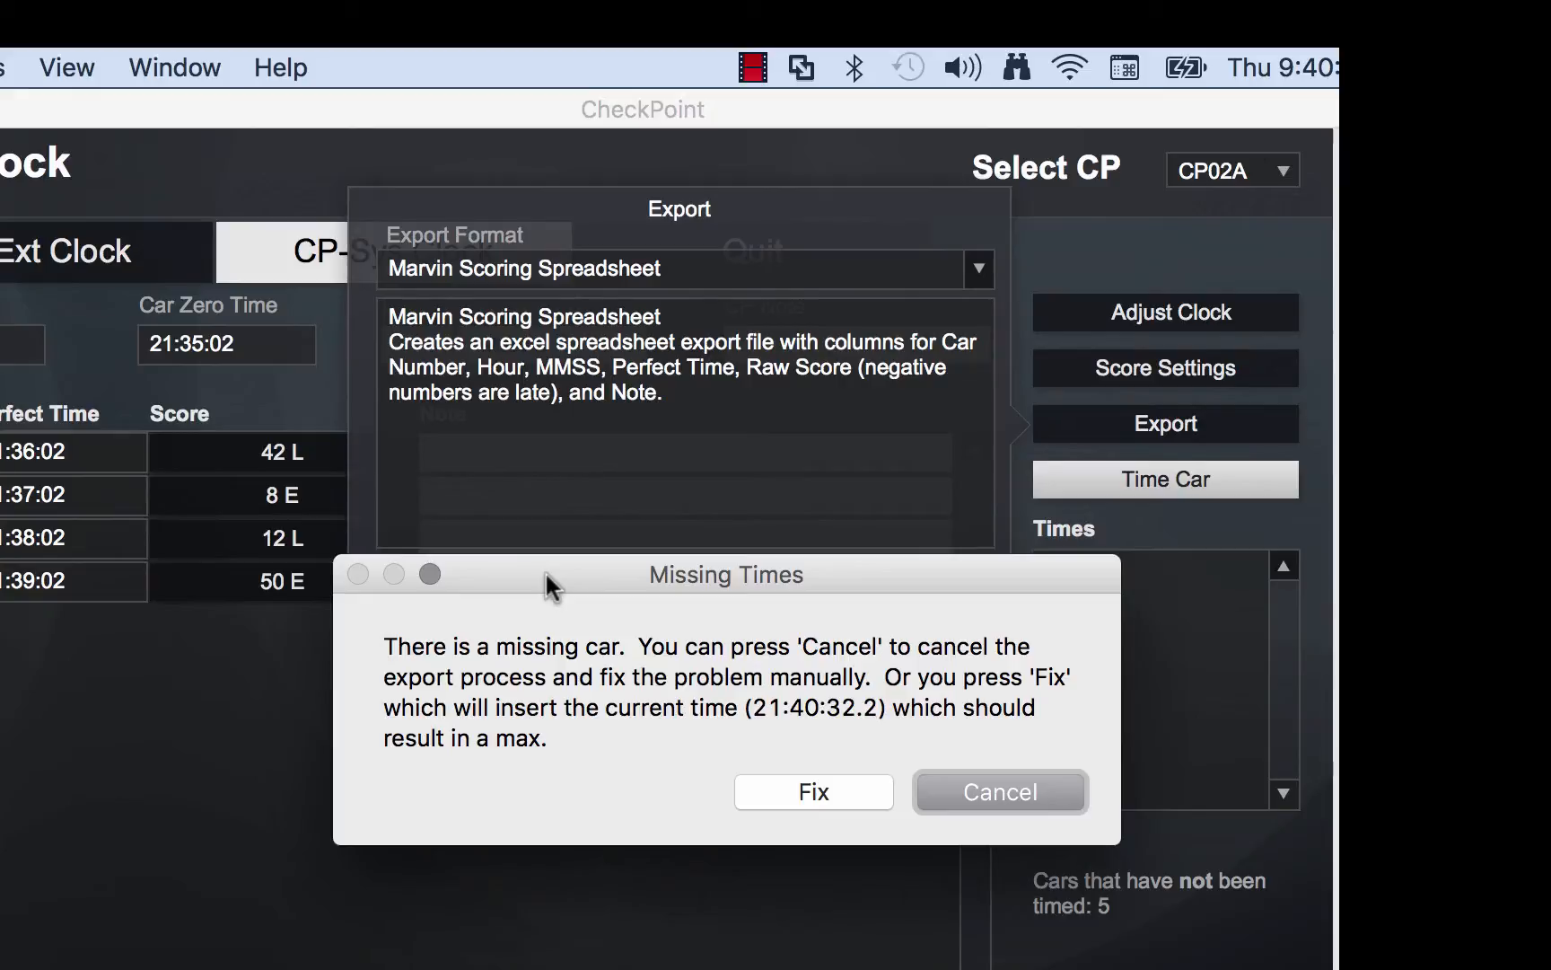
{"action": "left_click", "coordinate": [784, 784]}
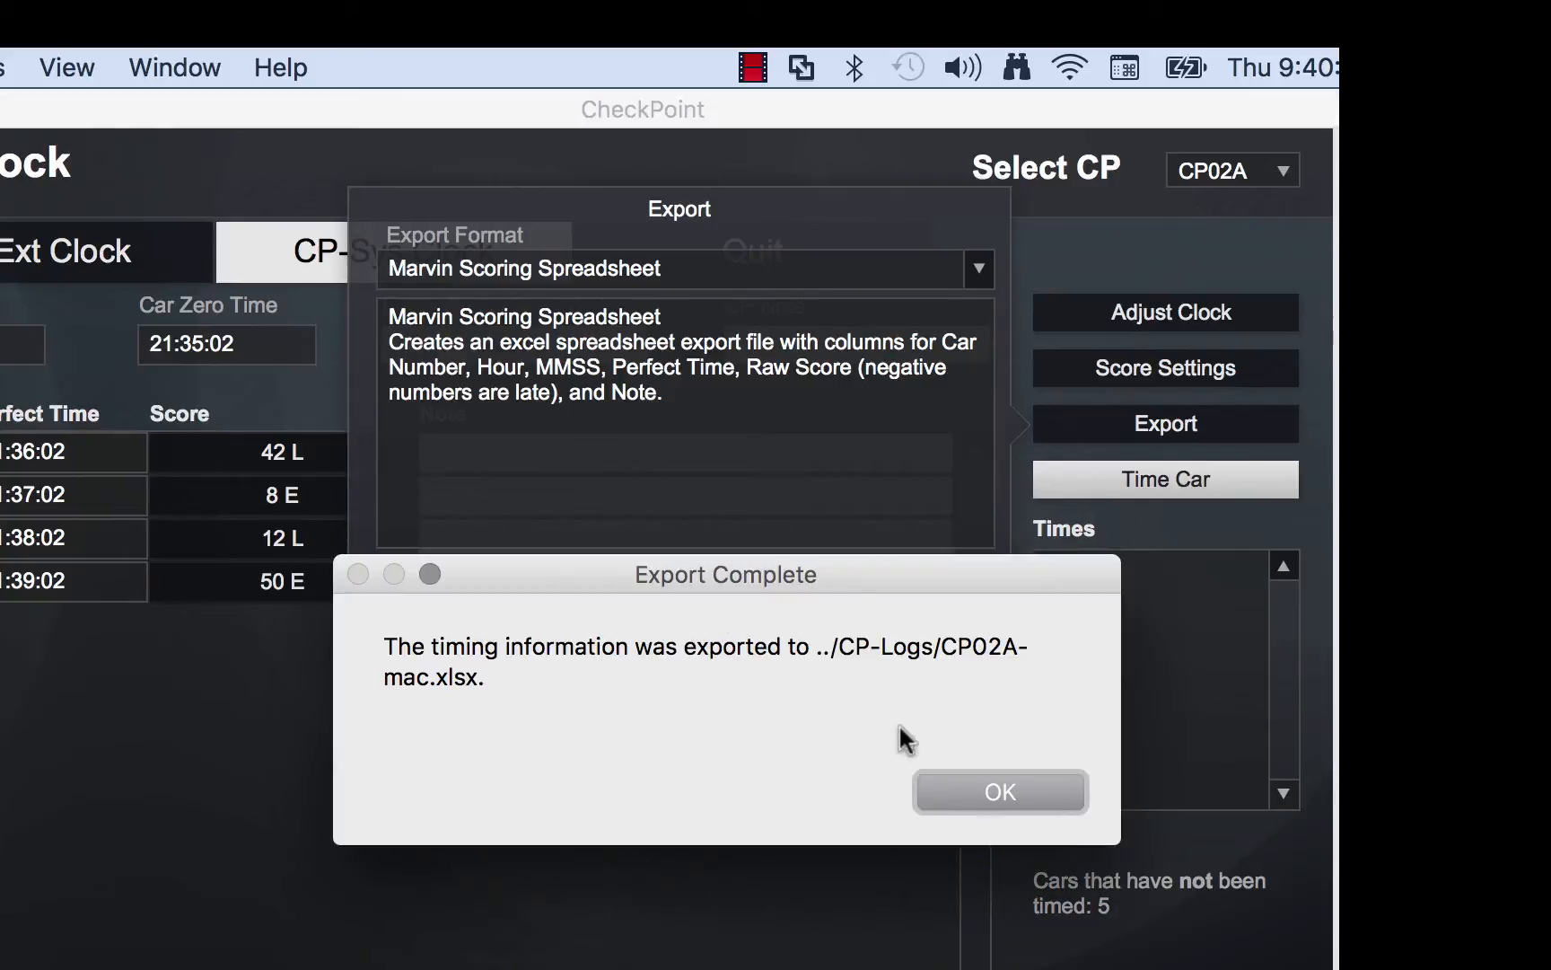
{"action": "left_click", "coordinate": [986, 790]}
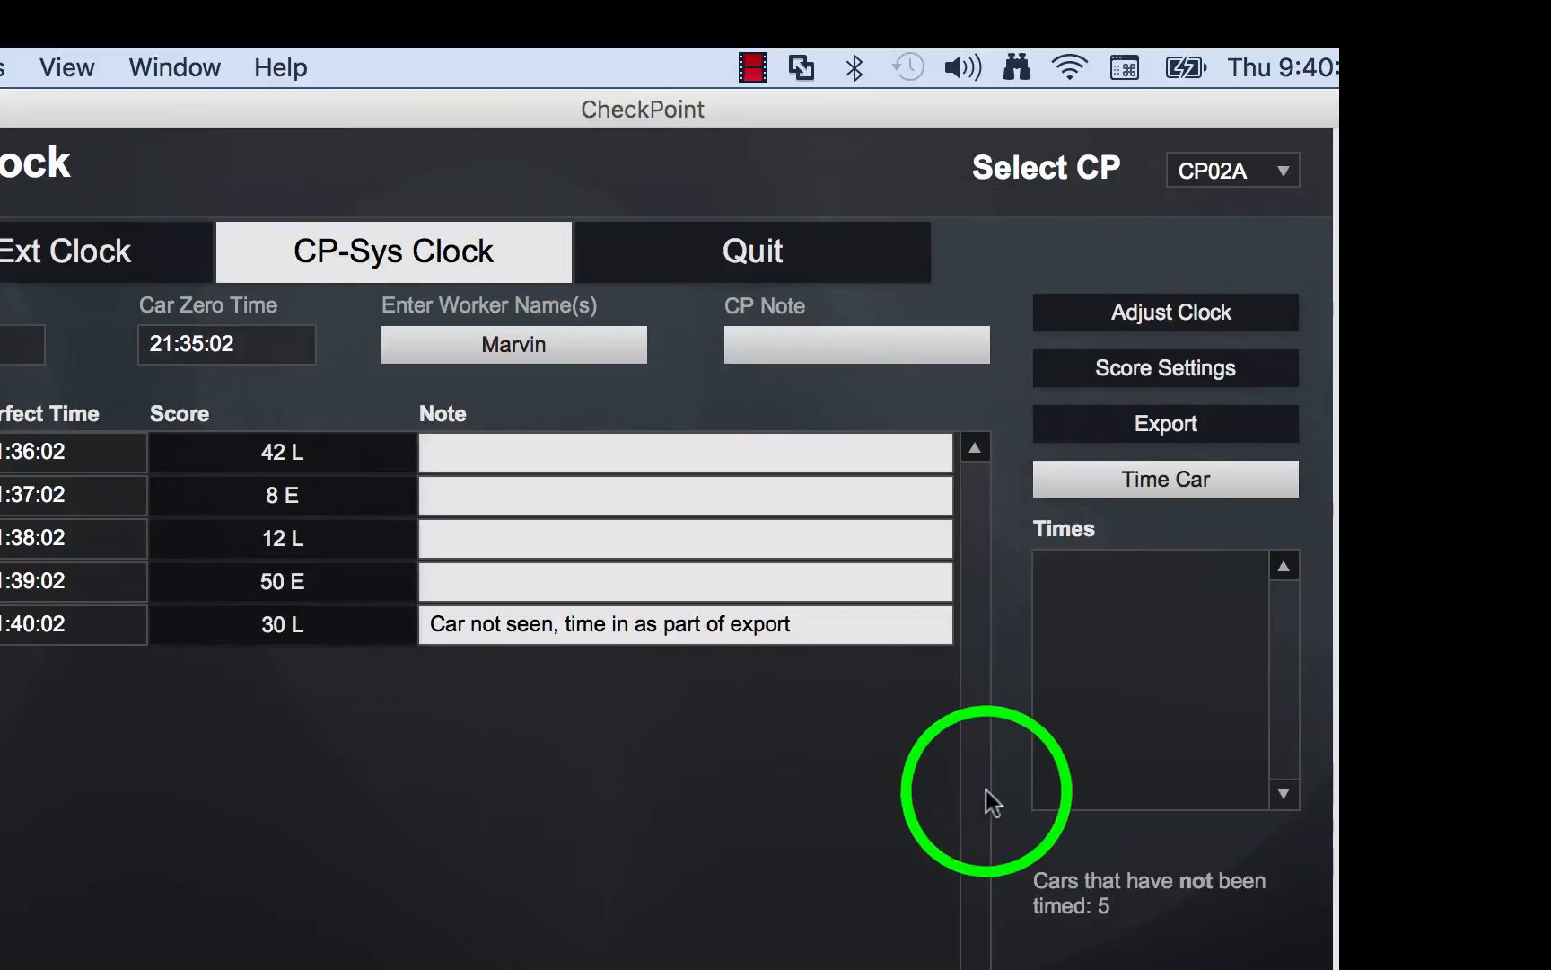
Switch to Finder, look in the CP-Logs folder for the exported CP02A-mac.xlsx file, and return to CP-Logger
{"action": "key", "text": "super+Tab"}
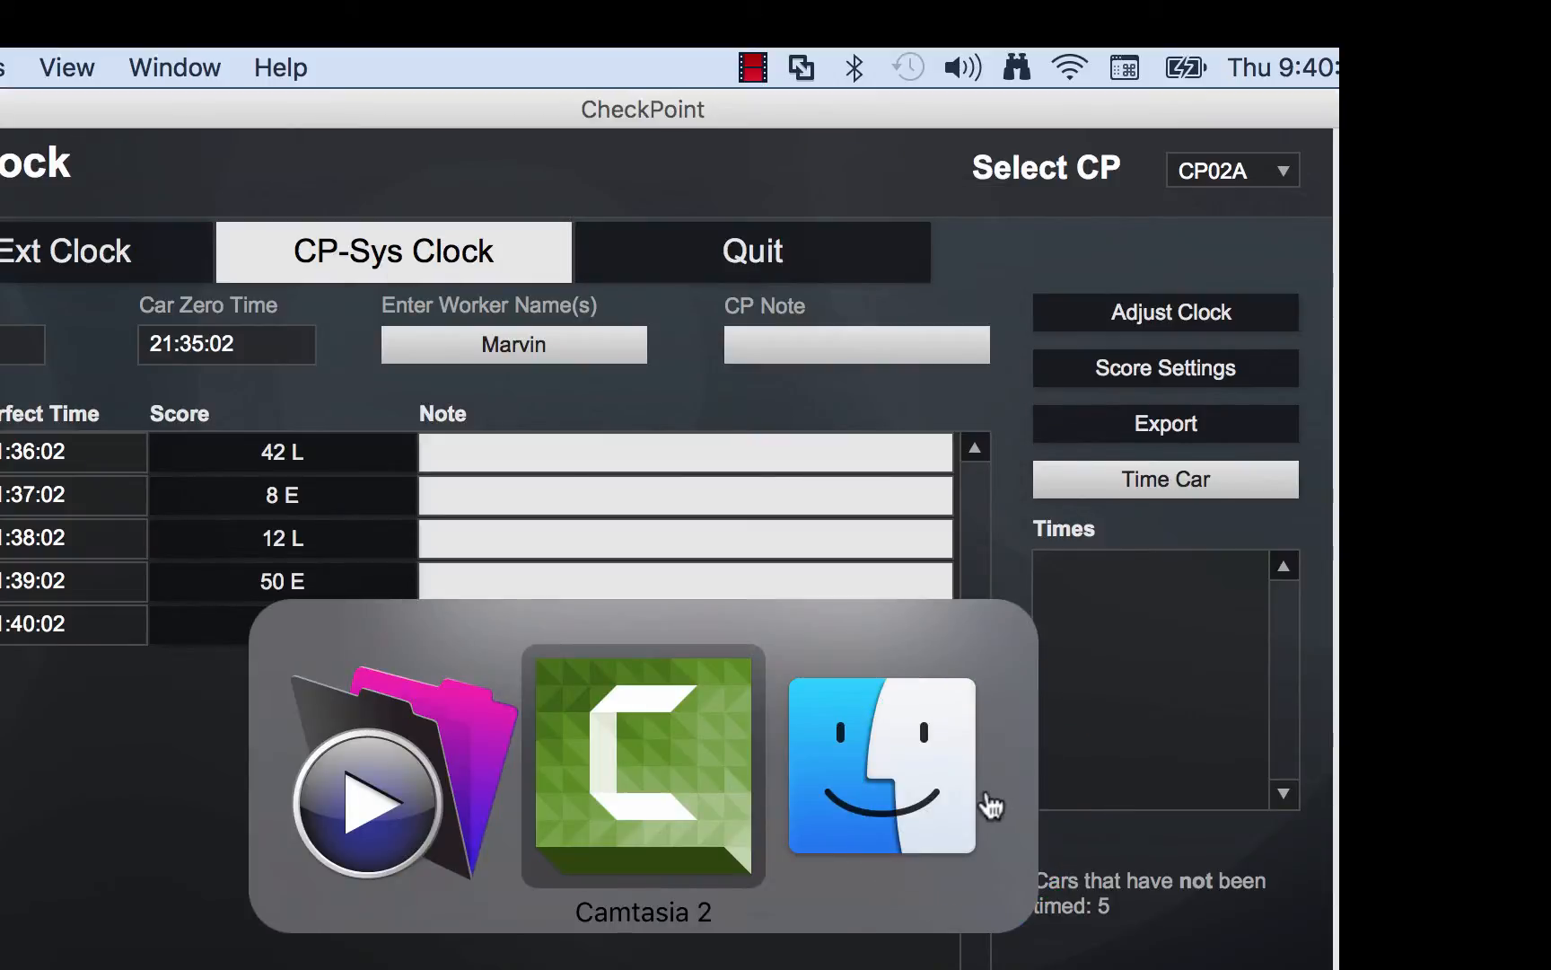
{"action": "left_click", "coordinate": [987, 803]}
{"action": "left_click", "coordinate": [335, 445]}
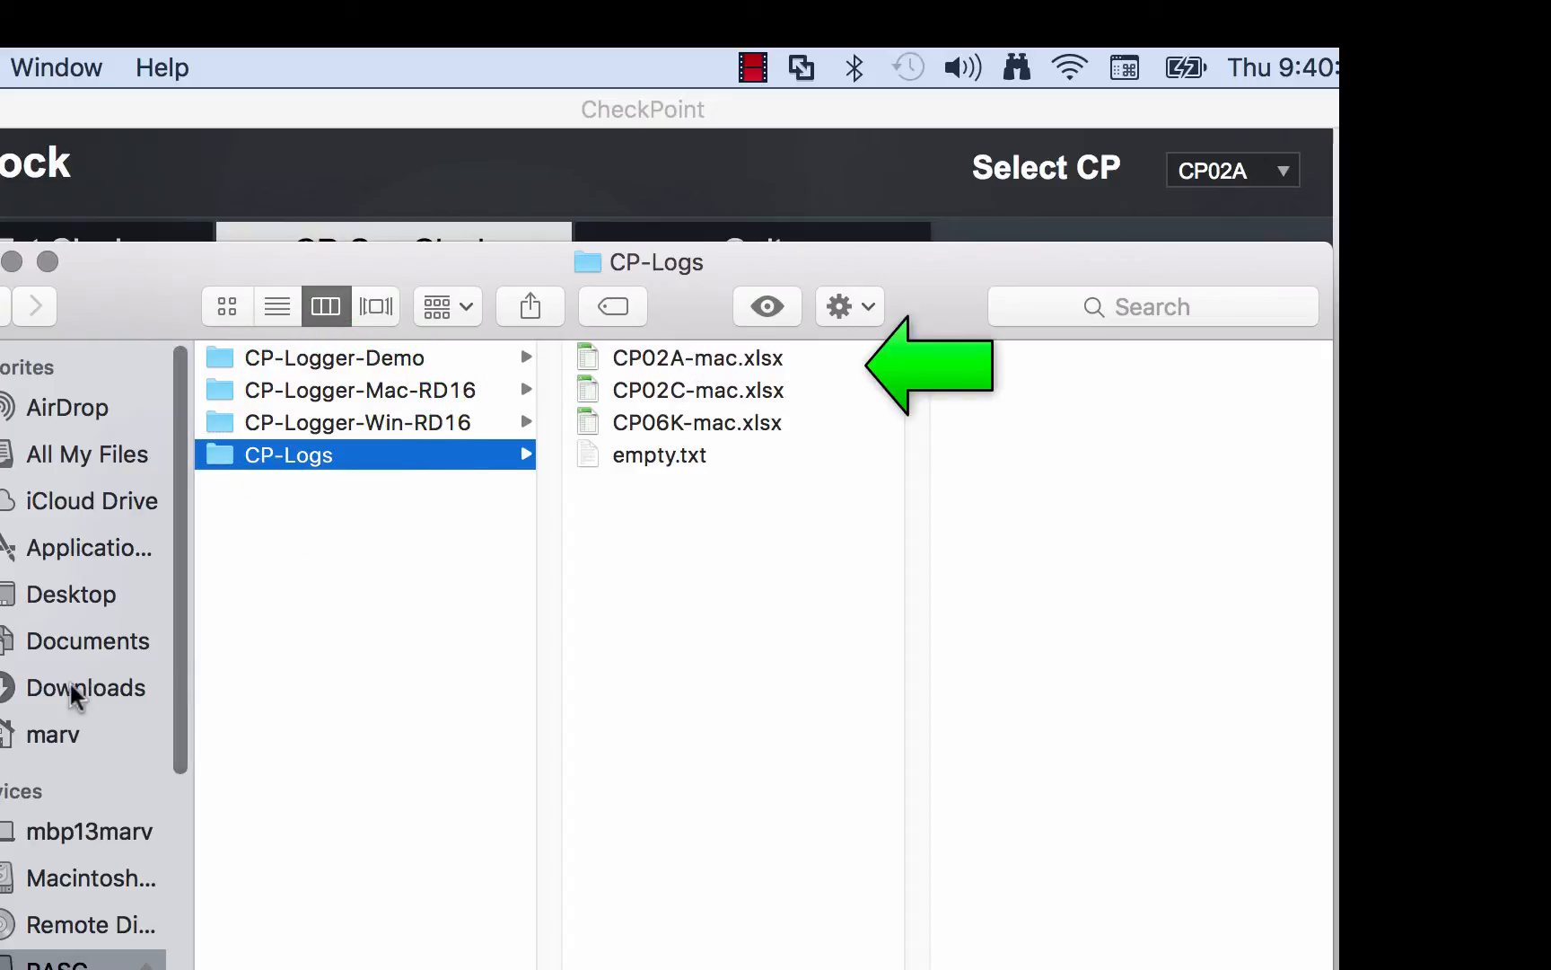
{"action": "left_click", "coordinate": [0, 695]}
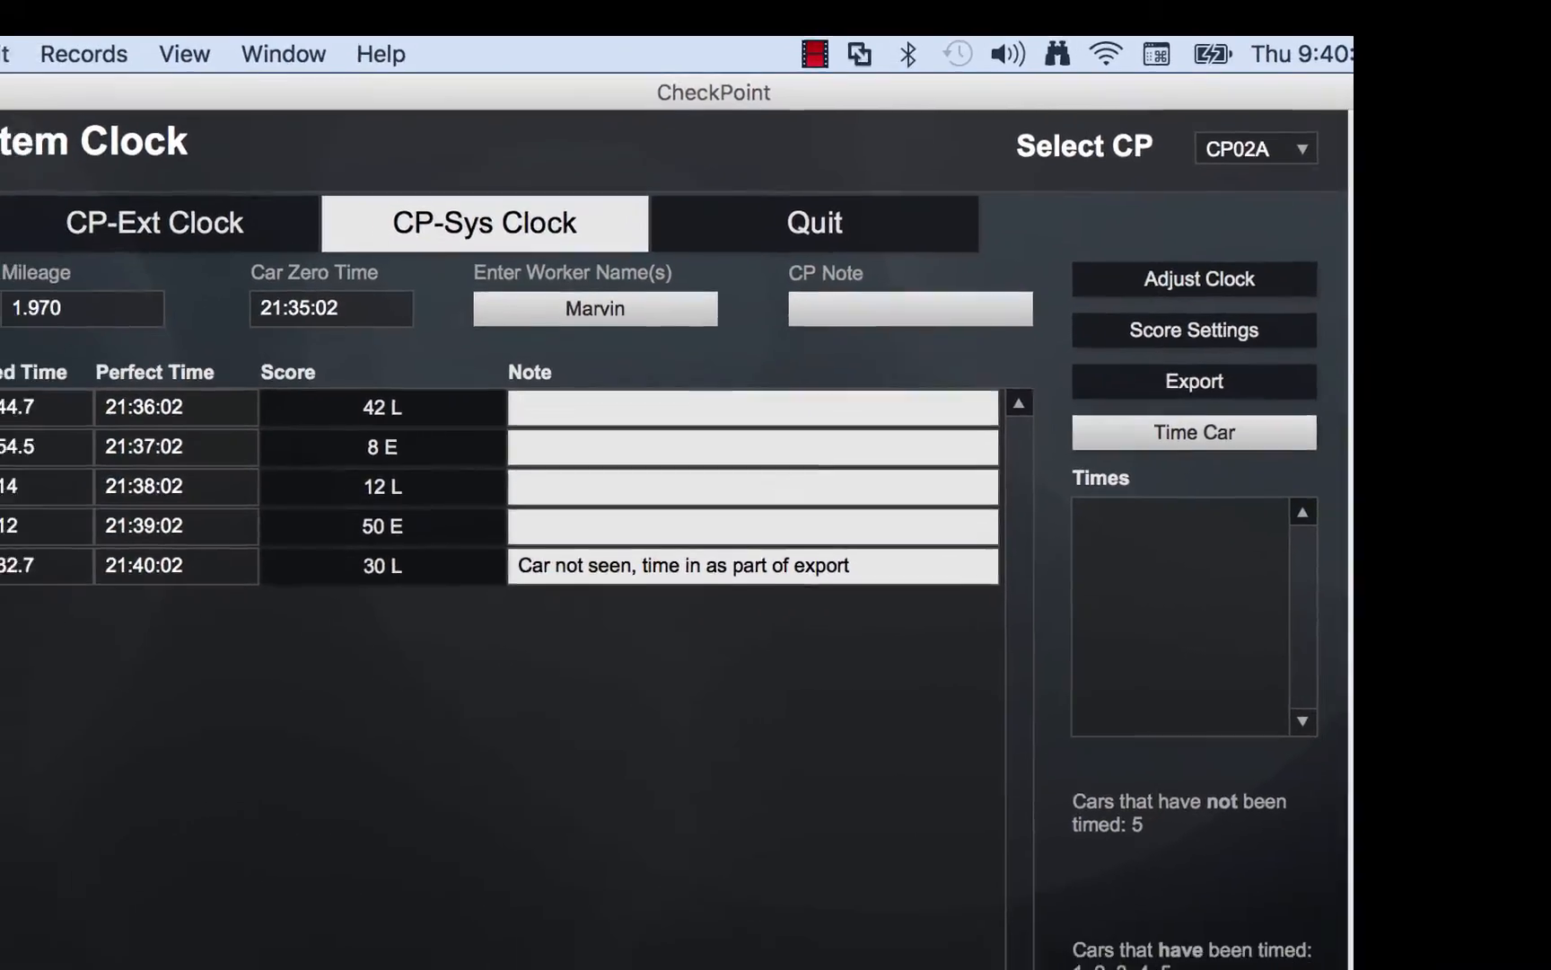